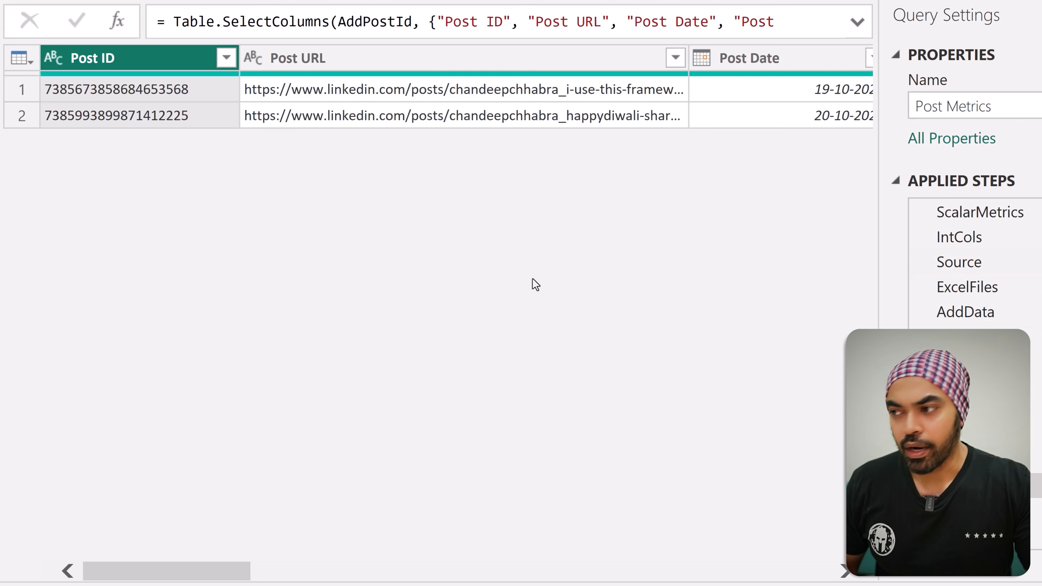
Review the Source step's full folder path and the ~$File2.xlsx and desktop.ini entries in its file listing
{"action": "left_click", "coordinate": [977, 266]}
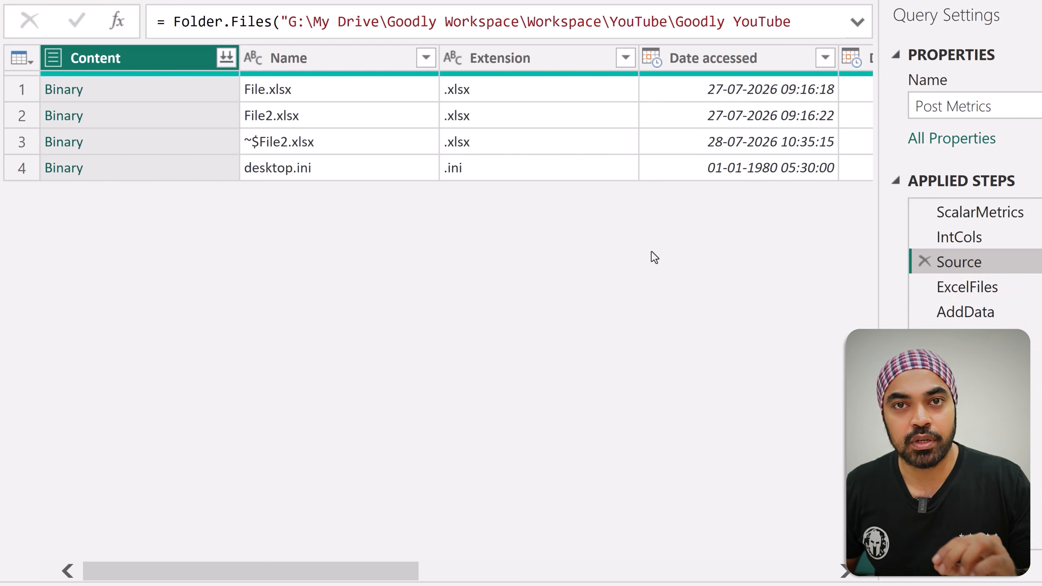
{"action": "left_click", "coordinate": [857, 22]}
{"action": "left_click_drag", "start_coordinate": [289, 22], "coordinate": [605, 45]}
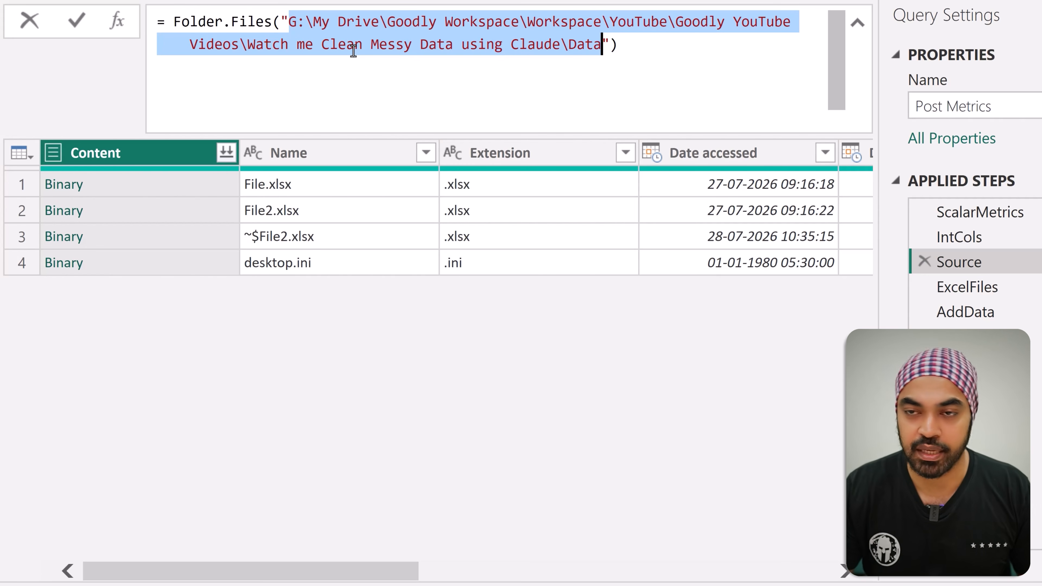
{"action": "left_click", "coordinate": [556, 404]}
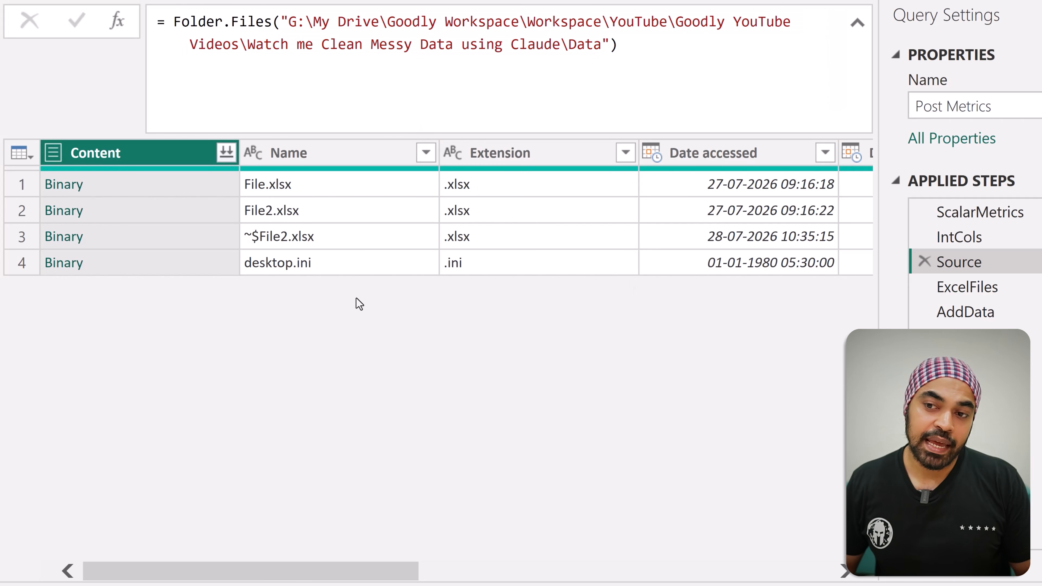
{"action": "mouse_move", "coordinate": [318, 224]}
{"action": "left_mouse_down"}
{"action": "mouse_move", "coordinate": [335, 248]}
{"action": "mouse_move", "coordinate": [232, 232]}
{"action": "mouse_move", "coordinate": [326, 218]}
{"action": "left_mouse_up"}
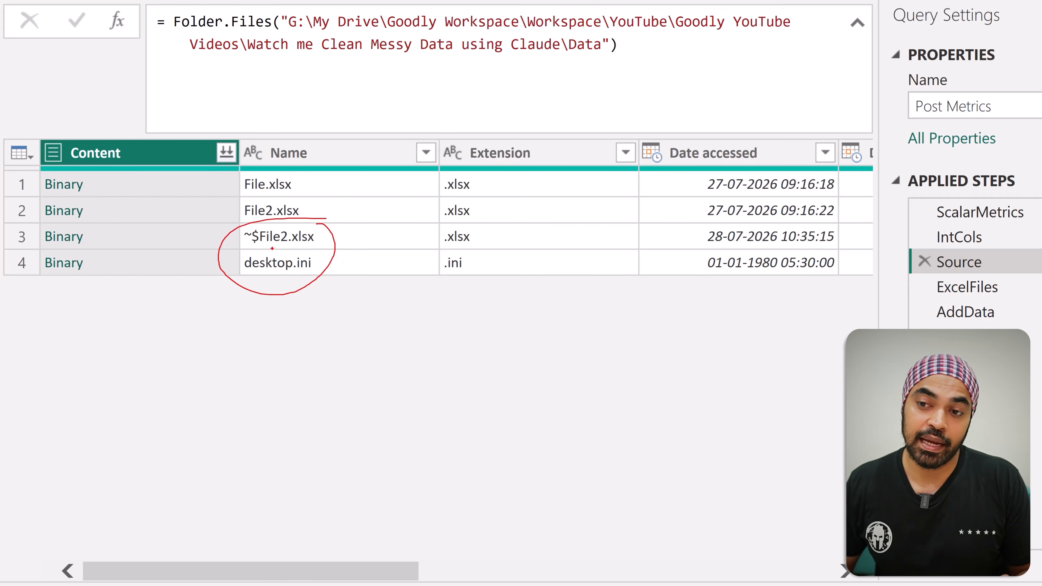
{"action": "left_click_drag", "start_coordinate": [265, 248], "coordinate": [314, 248]}
{"action": "key", "text": "Escape"}
Inspect the ExcelFiles step's row filter and preview the binary content of File.xlsx
{"action": "left_click", "coordinate": [966, 290]}
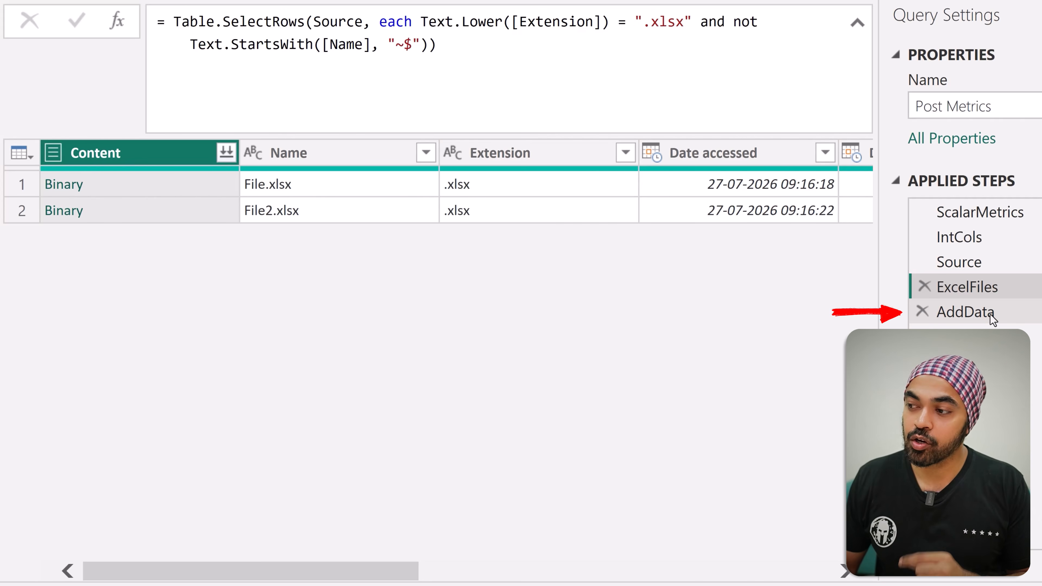
{"action": "left_click", "coordinate": [128, 193]}
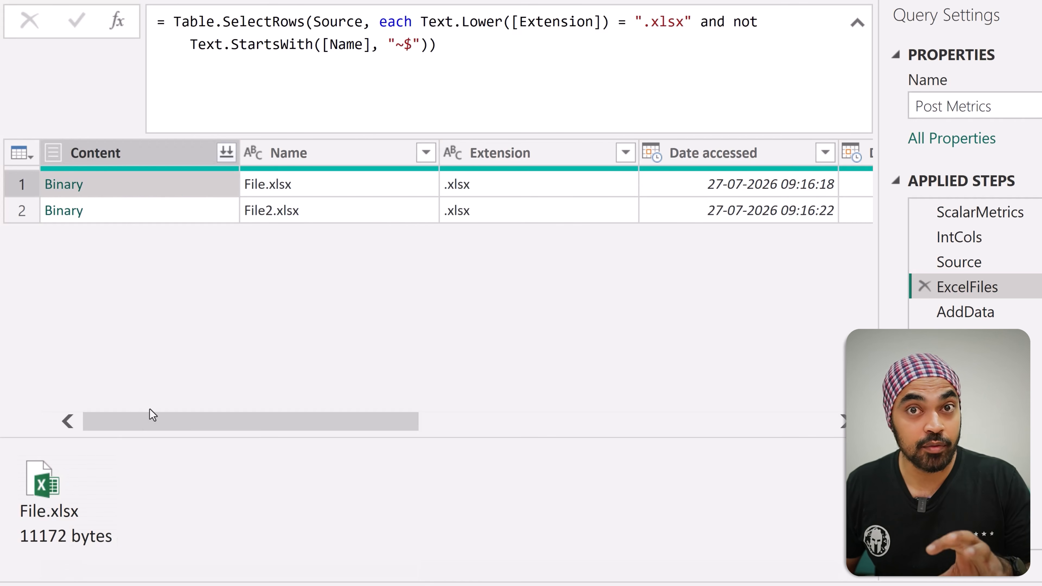
View the AddData step and preview the nested KV tables of both files in an enlarged preview
{"action": "left_click", "coordinate": [993, 313]}
{"action": "left_click_drag", "start_coordinate": [316, 574], "coordinate": [782, 580]}
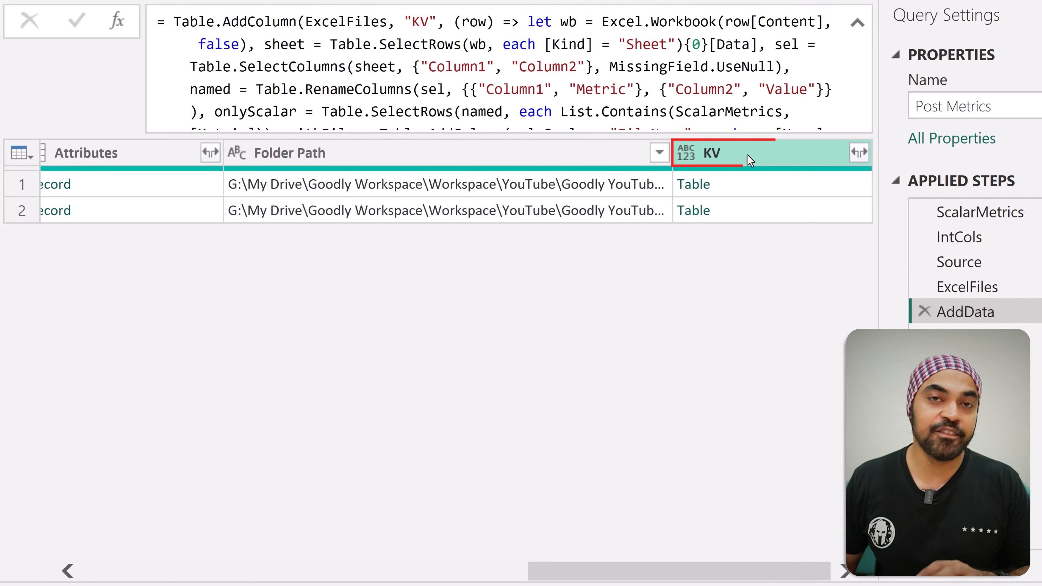
{"action": "left_click", "coordinate": [746, 185]}
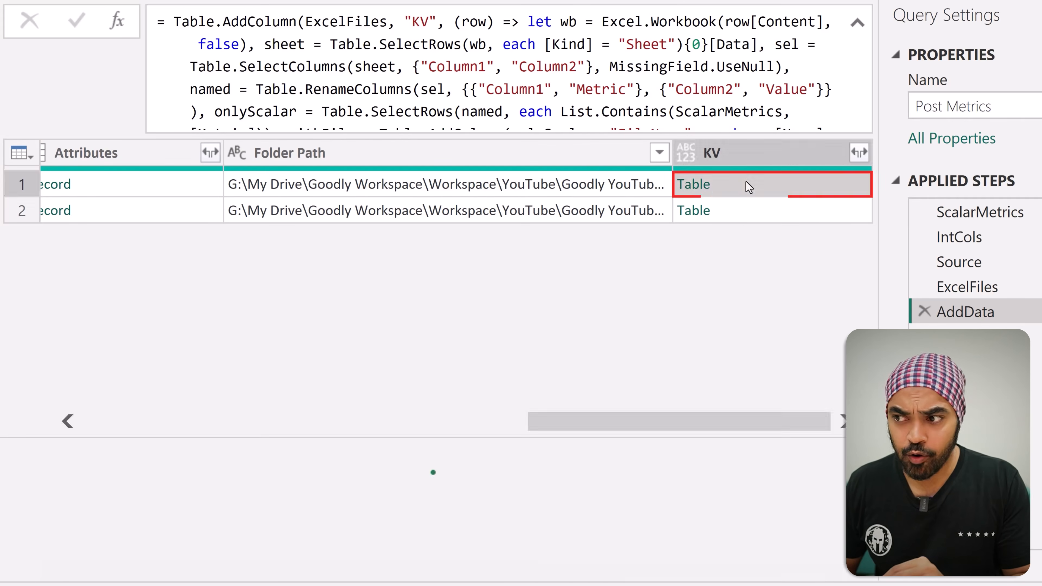
{"action": "left_click_drag", "start_coordinate": [308, 438], "coordinate": [333, 274]}
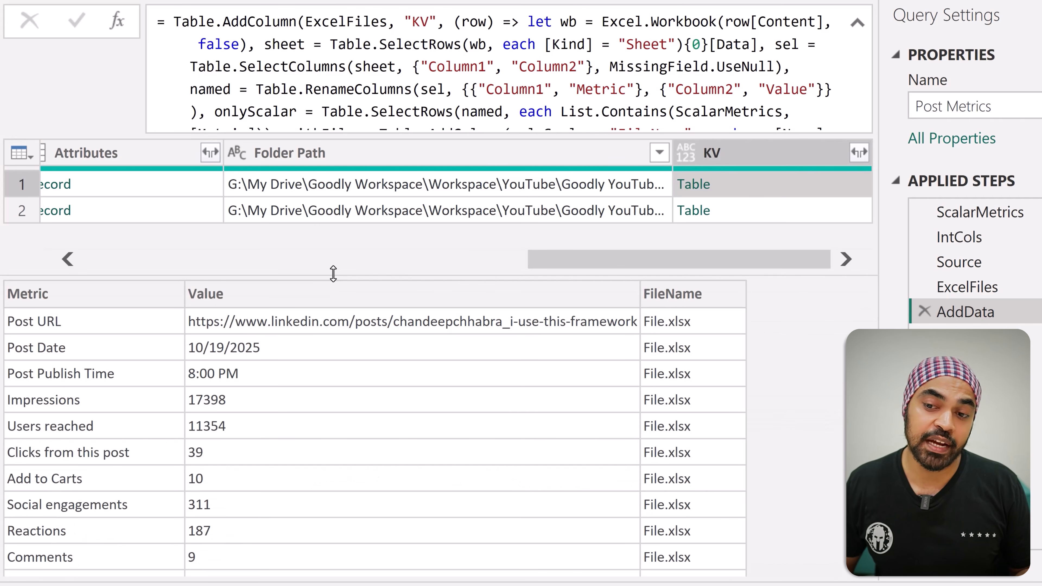
{"action": "left_click", "coordinate": [768, 213]}
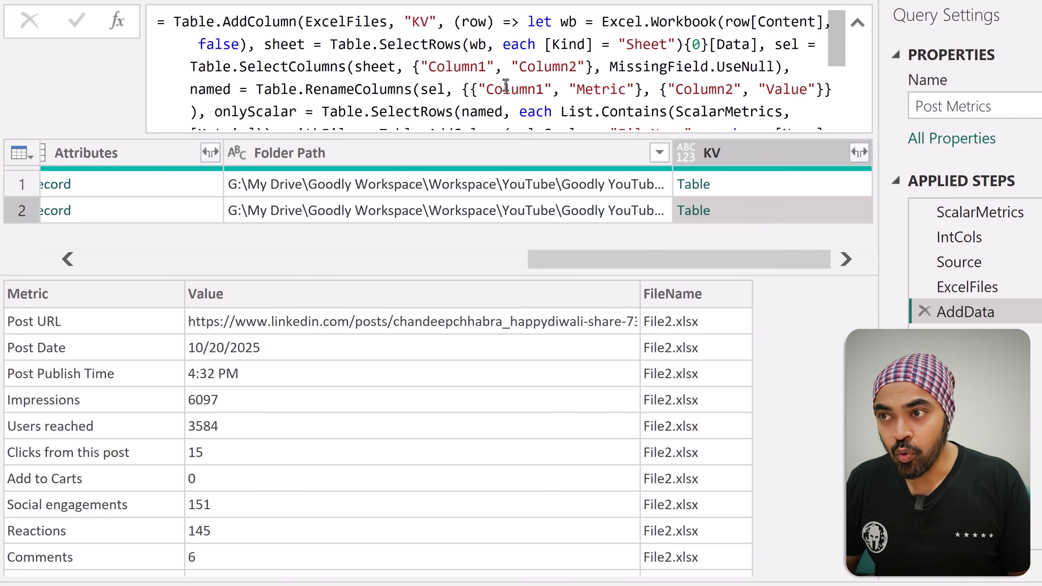
Read through the AddData formula in its custom column settings, covering the workbook, sheet, column selection and renaming parts
{"action": "left_click_drag", "start_coordinate": [478, 19], "coordinate": [485, 138]}
{"action": "left_click", "coordinate": [490, 98]}
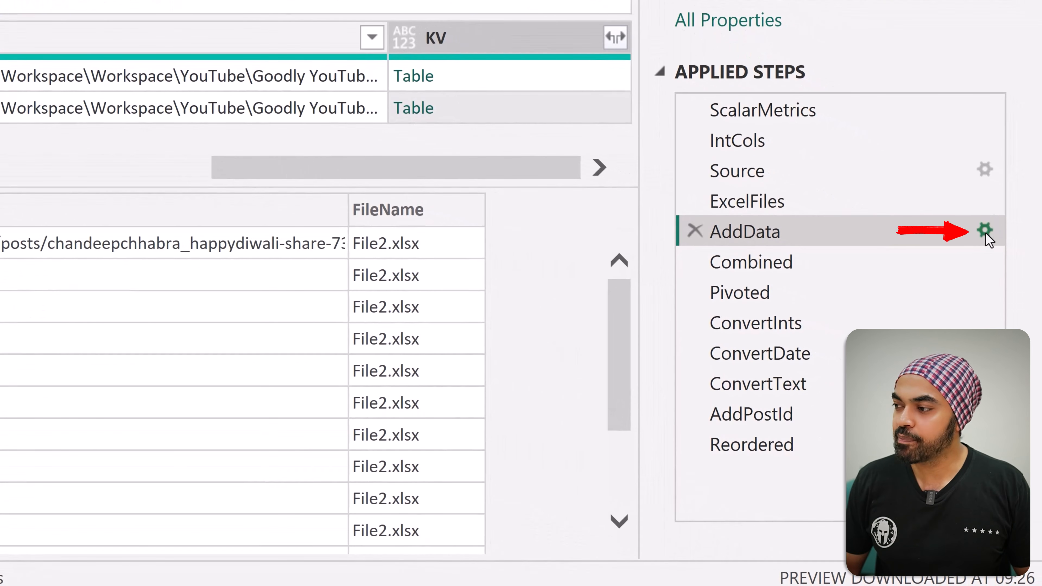
{"action": "left_click", "coordinate": [986, 232]}
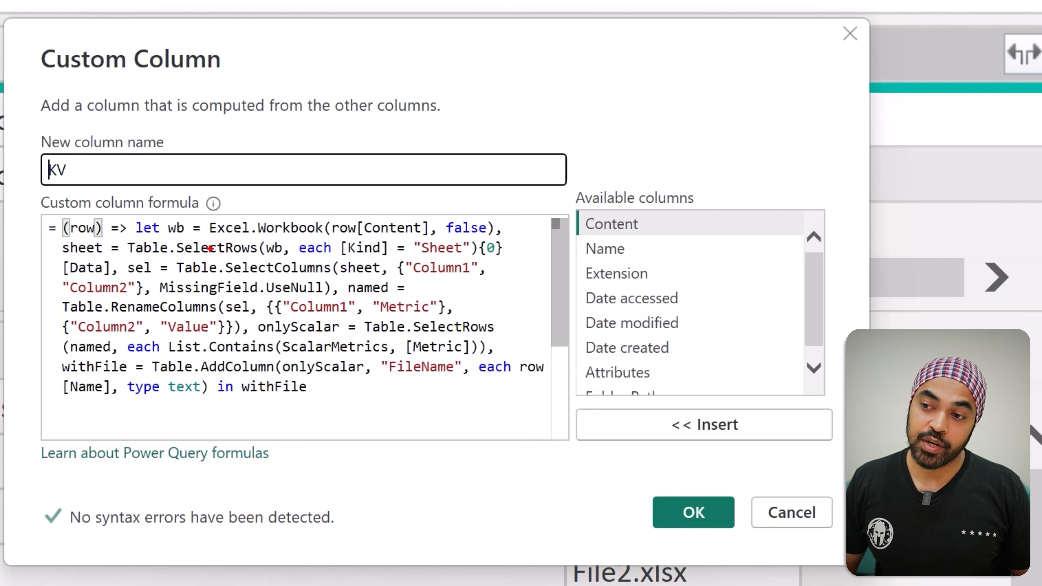
{"action": "left_click_drag", "start_coordinate": [202, 240], "coordinate": [294, 233]}
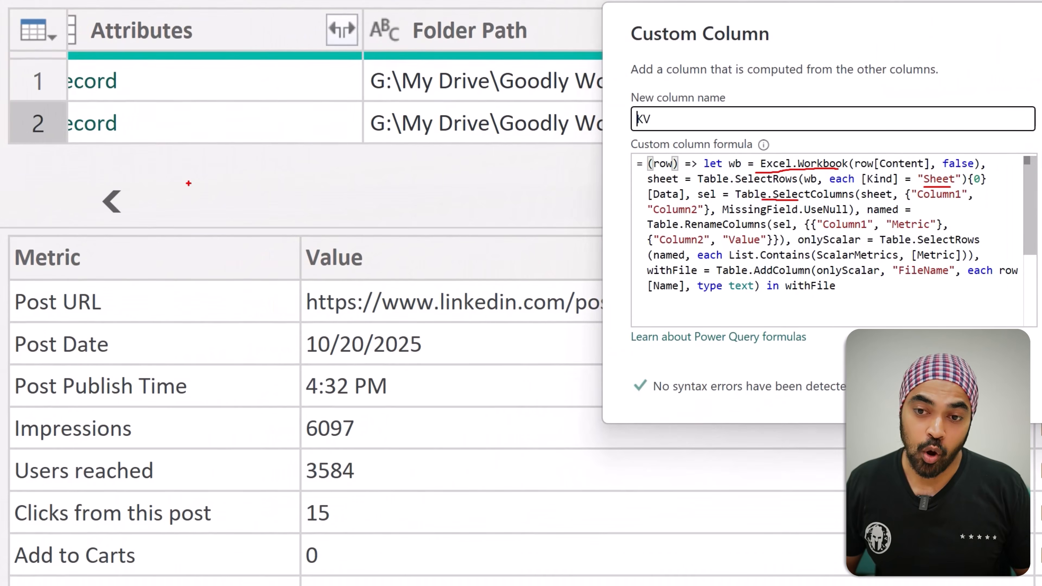
{"action": "left_click_drag", "start_coordinate": [188, 182], "coordinate": [201, 229]}
{"action": "left_click_drag", "start_coordinate": [410, 178], "coordinate": [386, 216]}
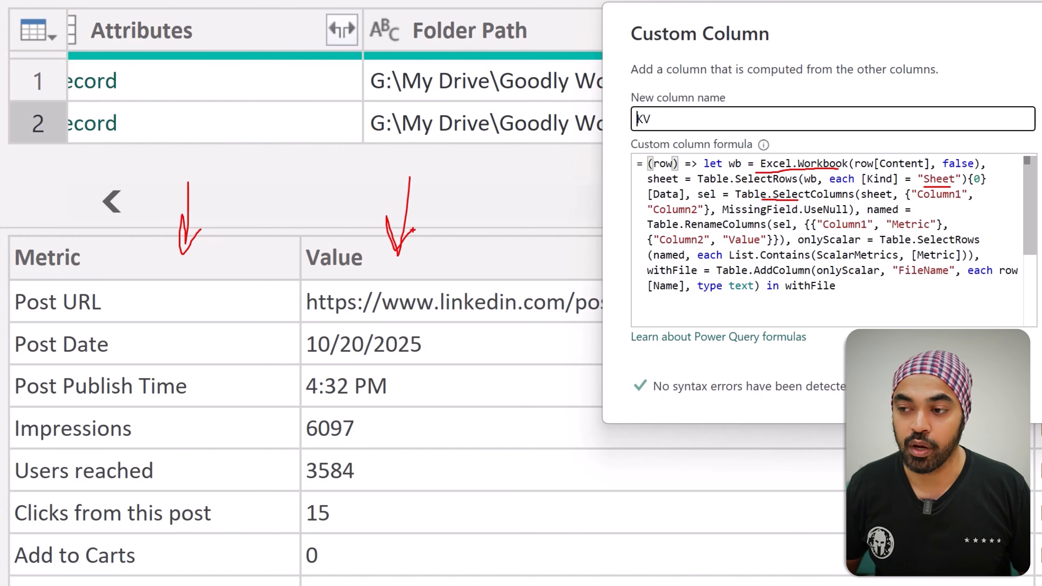
{"action": "key", "text": "Escape"}
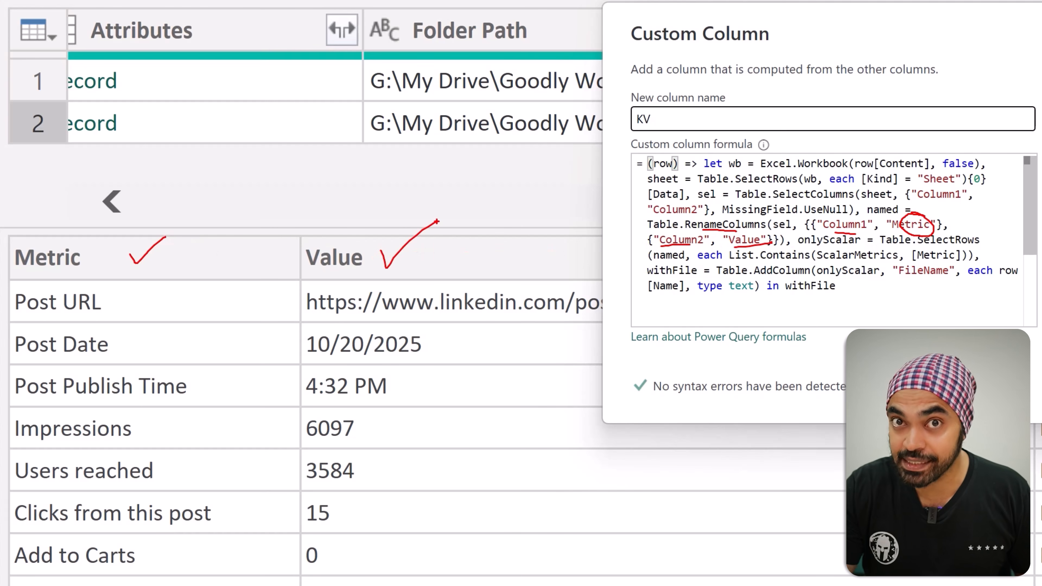
{"action": "key", "text": "Escape"}
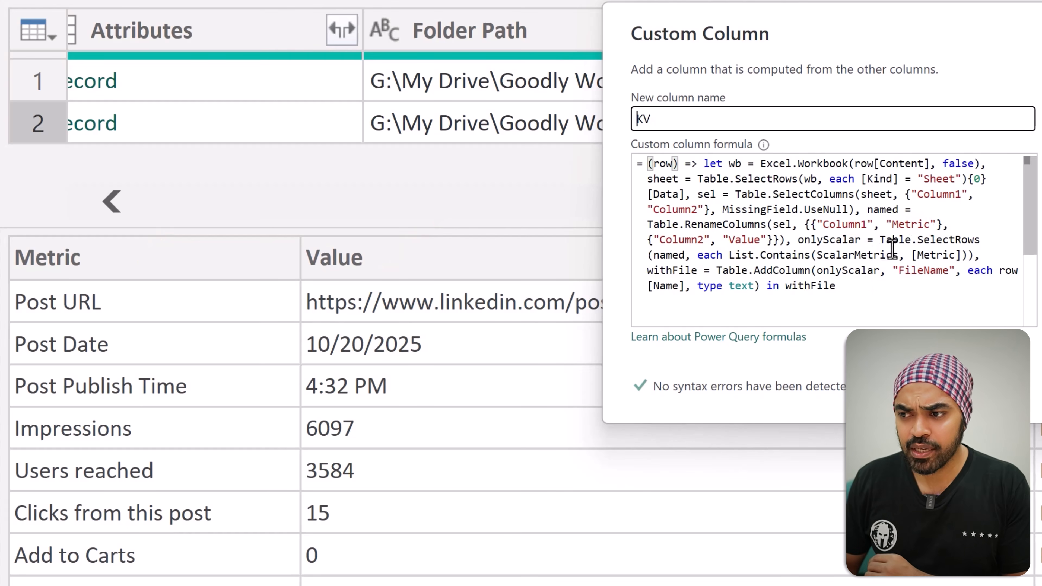
Examine how the onlyScalar part of the KV formula filters rows against the ScalarMetrics step, and close the custom column settings
{"action": "left_click_drag", "start_coordinate": [880, 239], "coordinate": [979, 240]}
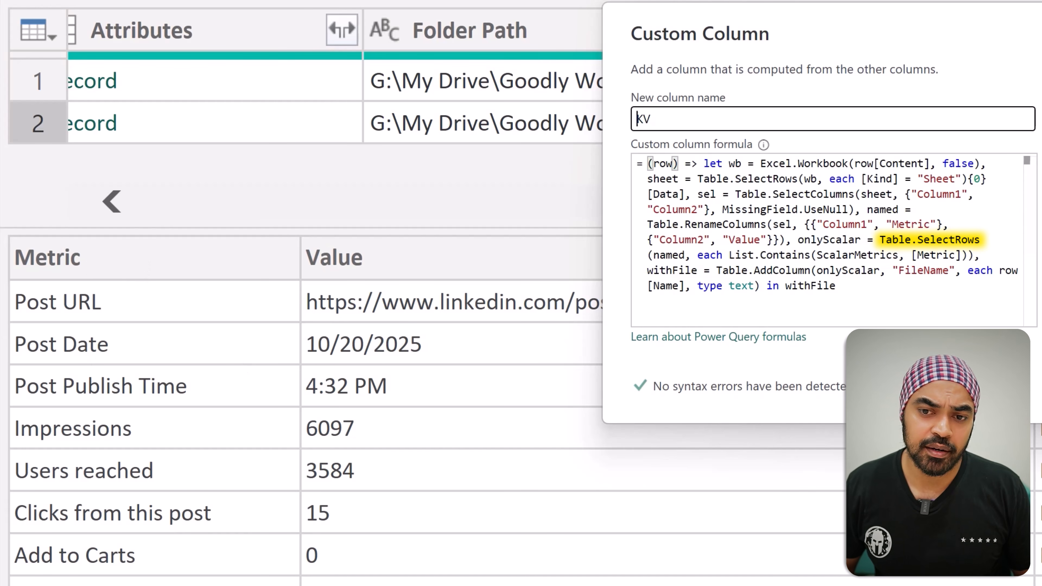
{"action": "left_click_drag", "start_coordinate": [148, 235], "coordinate": [160, 235]}
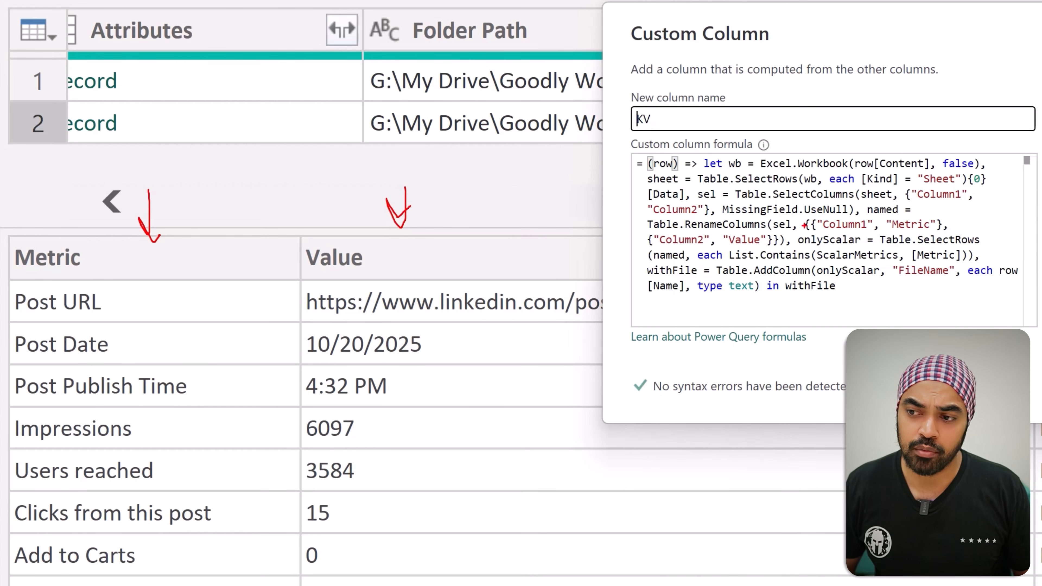
{"action": "key", "text": "Escape"}
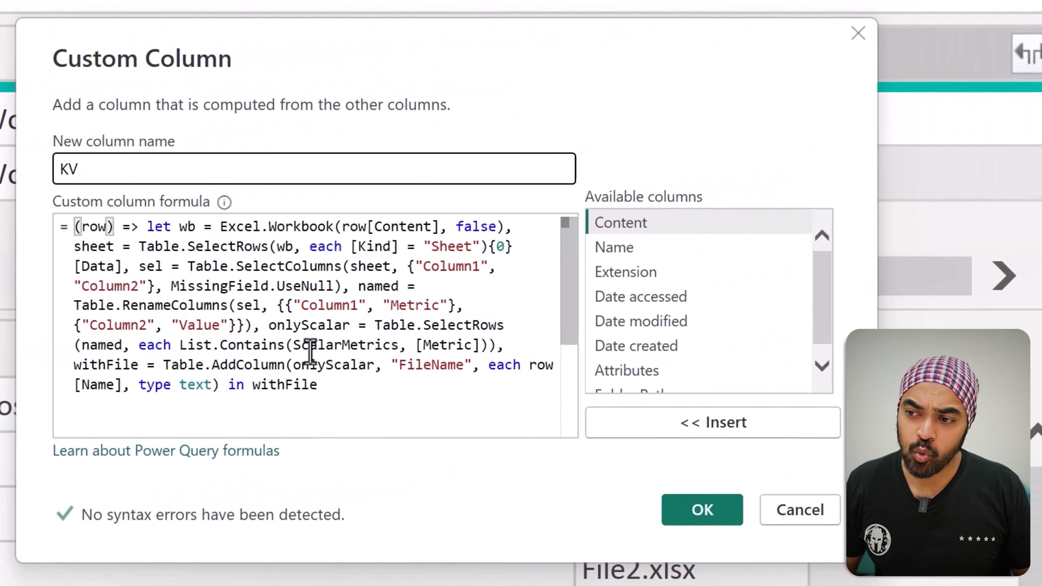
{"action": "left_click_drag", "start_coordinate": [816, 255], "coordinate": [849, 256]}
{"action": "left_click_drag", "start_coordinate": [324, 349], "coordinate": [373, 348]}
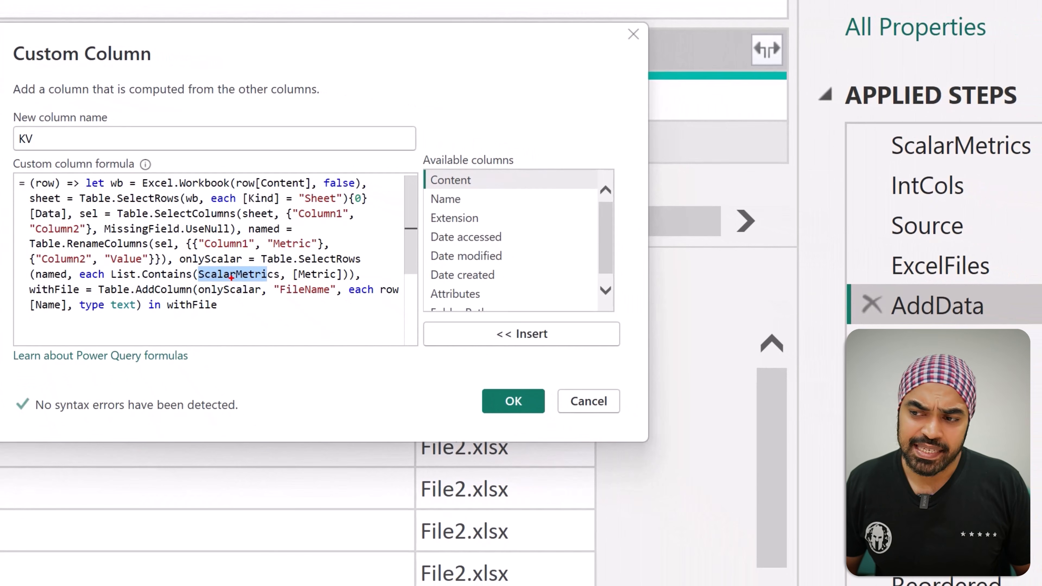
{"action": "mouse_move", "coordinate": [248, 293]}
{"action": "left_mouse_down"}
{"action": "mouse_move", "coordinate": [276, 337]}
{"action": "mouse_move", "coordinate": [553, 387]}
{"action": "mouse_move", "coordinate": [736, 258]}
{"action": "mouse_move", "coordinate": [792, 168]}
{"action": "left_mouse_up"}
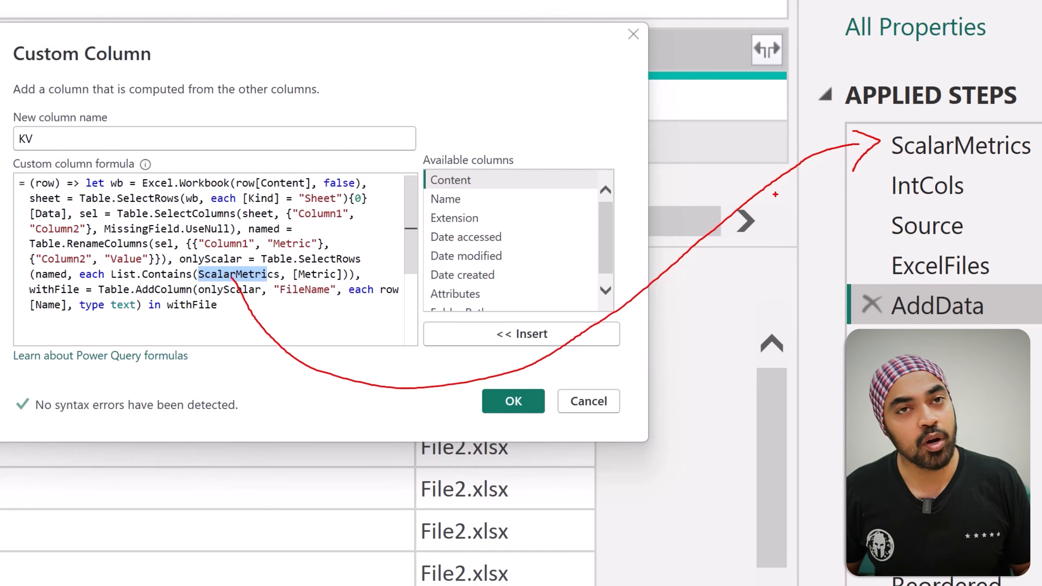
{"action": "left_click", "coordinate": [533, 404]}
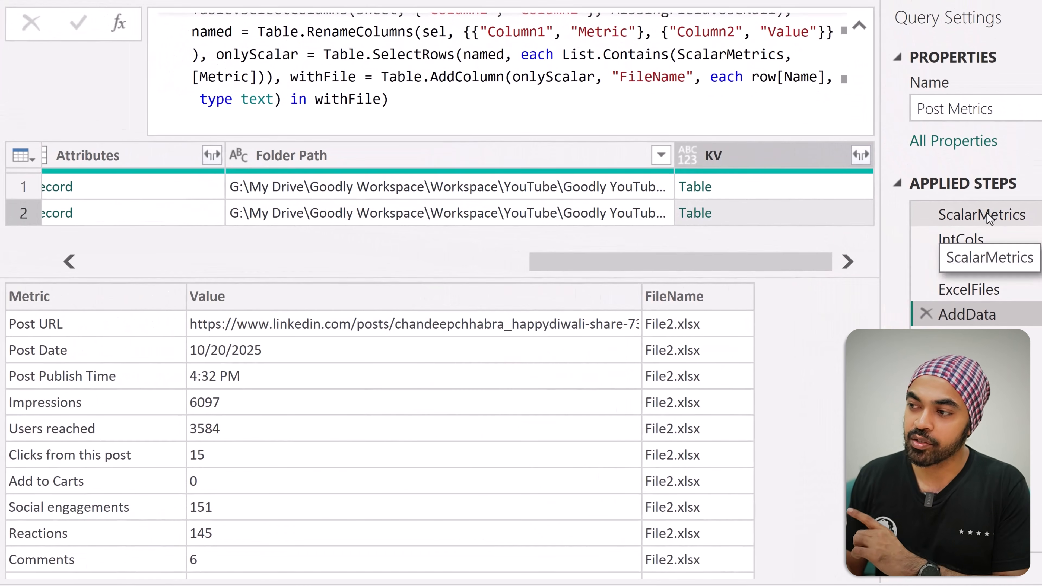
Inspect the ScalarMetrics step and its complete hard-coded list of metric names in the formula
{"action": "left_click", "coordinate": [985, 210]}
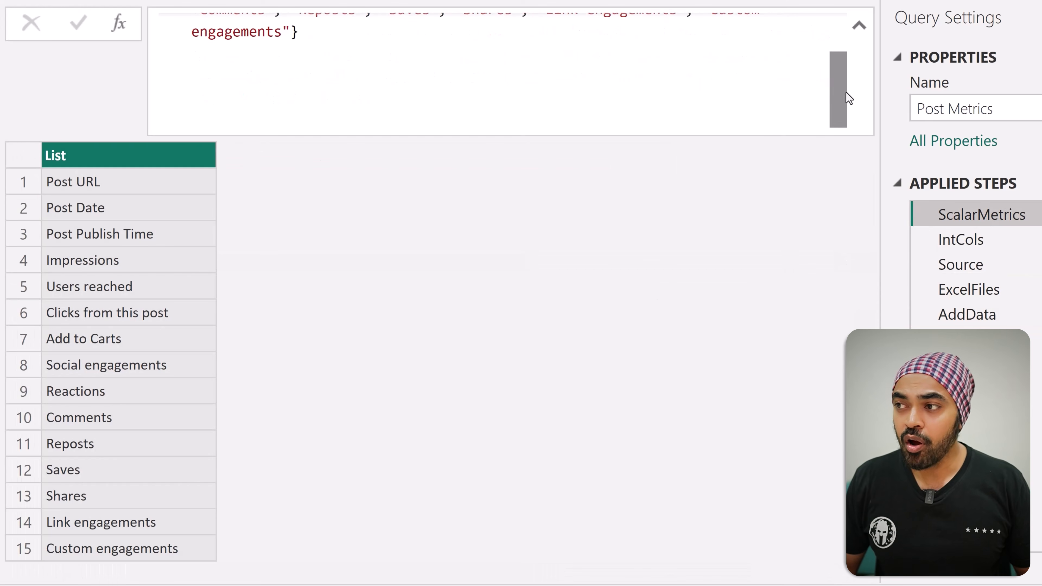
{"action": "left_click_drag", "start_coordinate": [845, 98], "coordinate": [837, 47]}
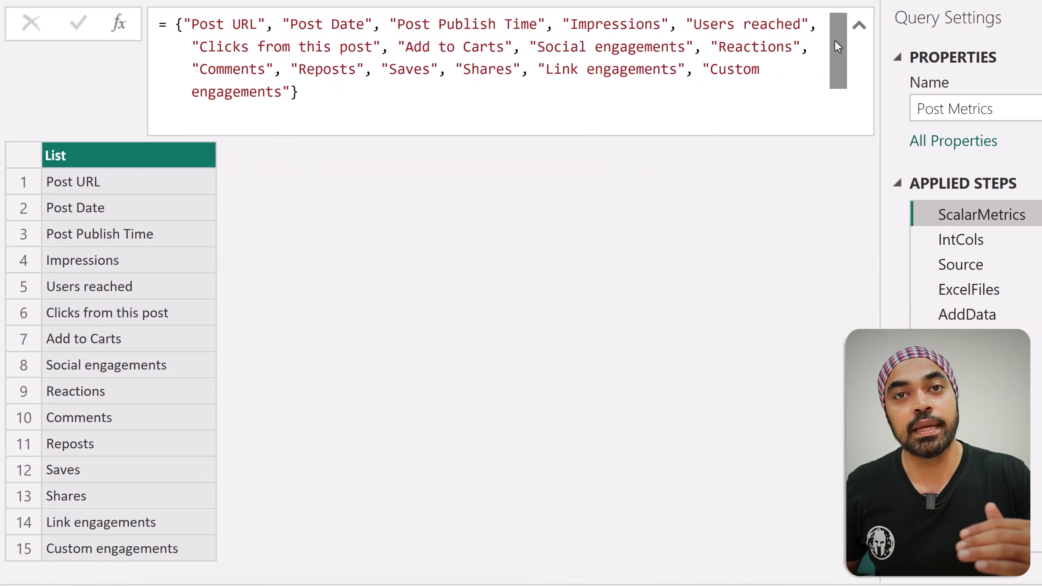
{"action": "left_click", "coordinate": [214, 24]}
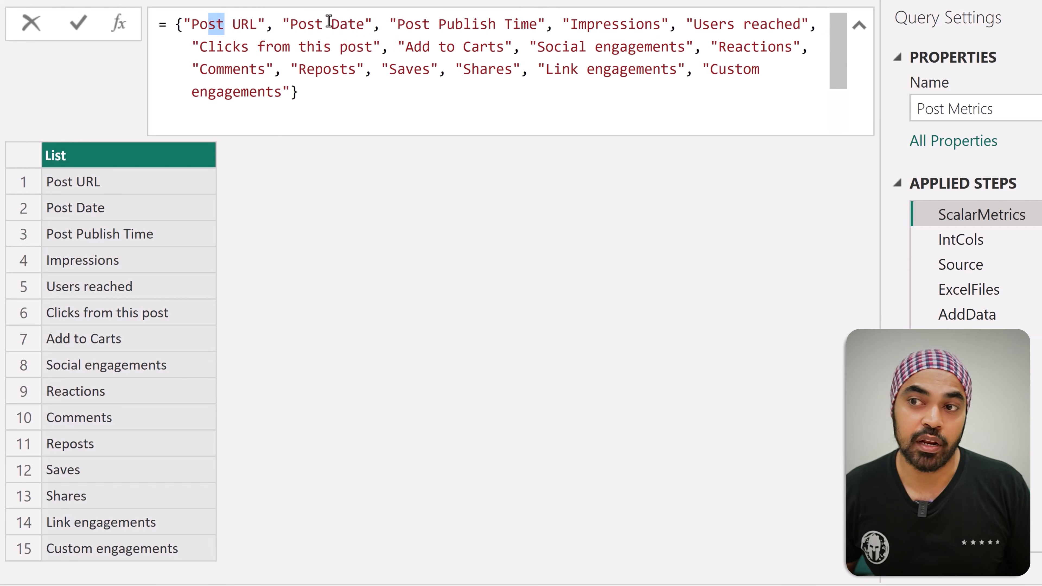
{"action": "left_click_drag", "start_coordinate": [332, 24], "coordinate": [348, 24]}
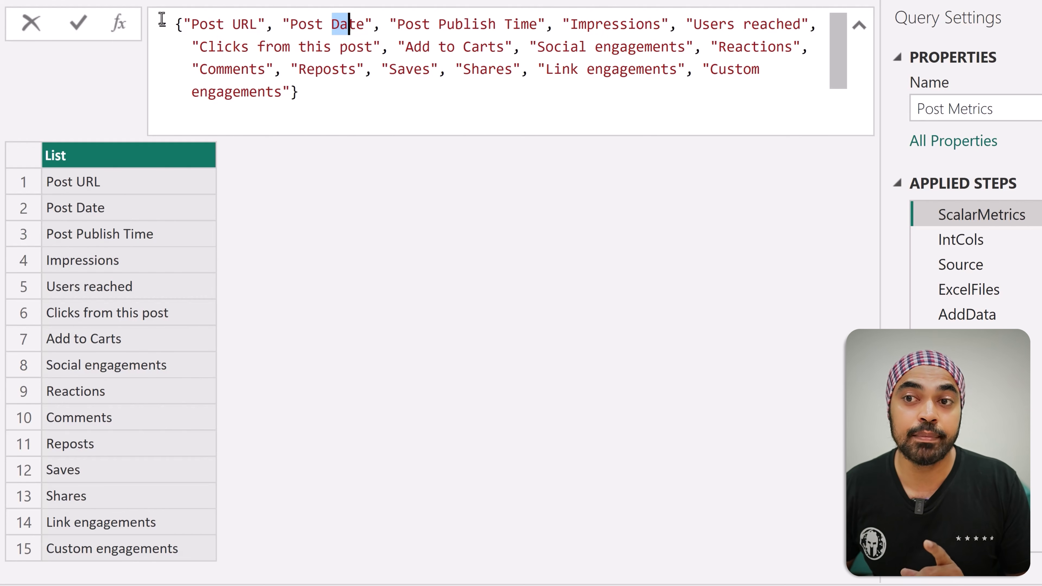
{"action": "left_click_drag", "start_coordinate": [175, 24], "coordinate": [305, 104]}
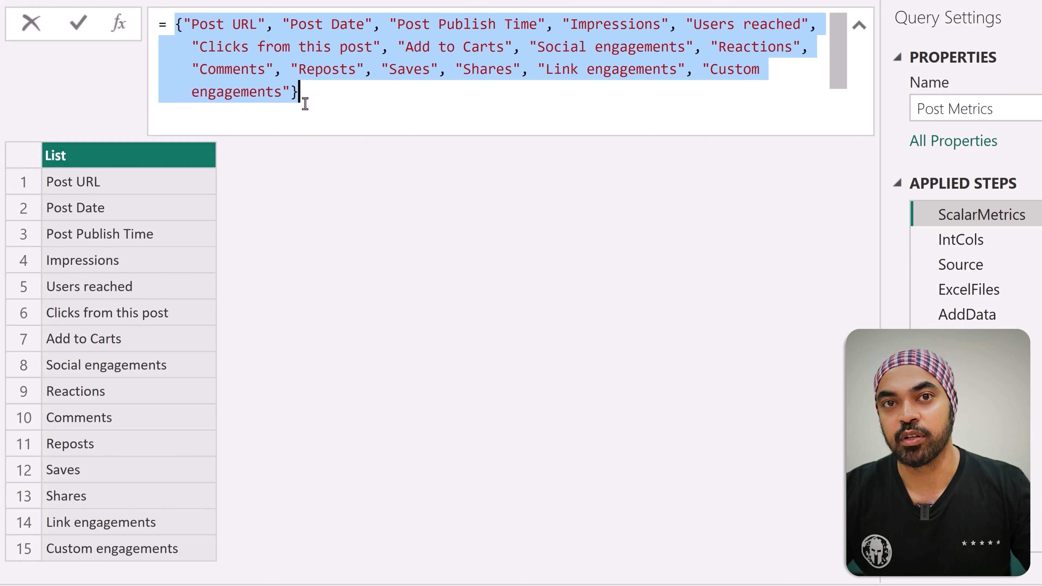
Review the IntCols step's list of metrics from Impressions to Custom engagements and its formula
{"action": "left_click", "coordinate": [967, 242]}
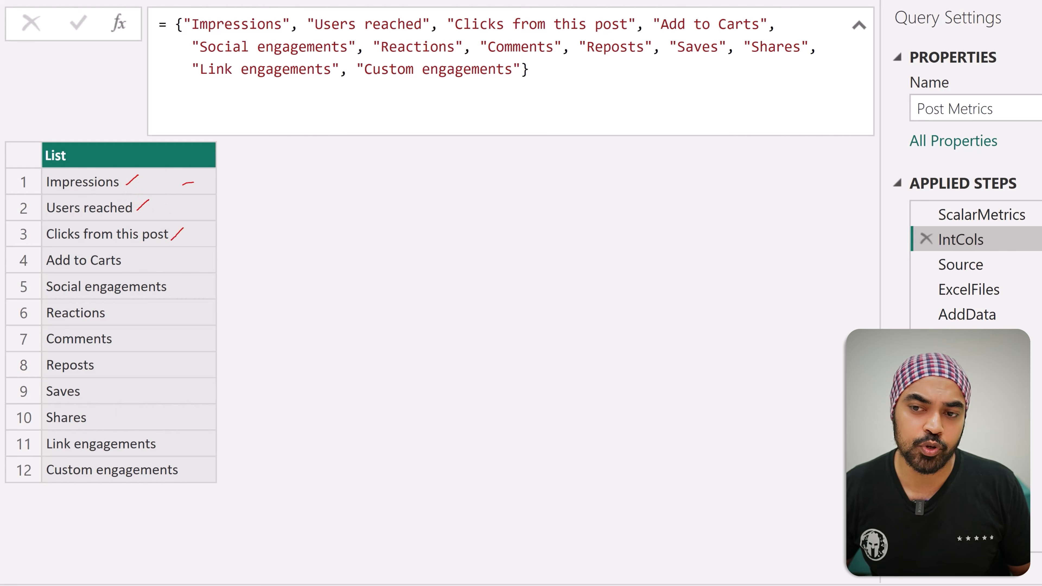
{"action": "left_click_drag", "start_coordinate": [194, 182], "coordinate": [182, 470]}
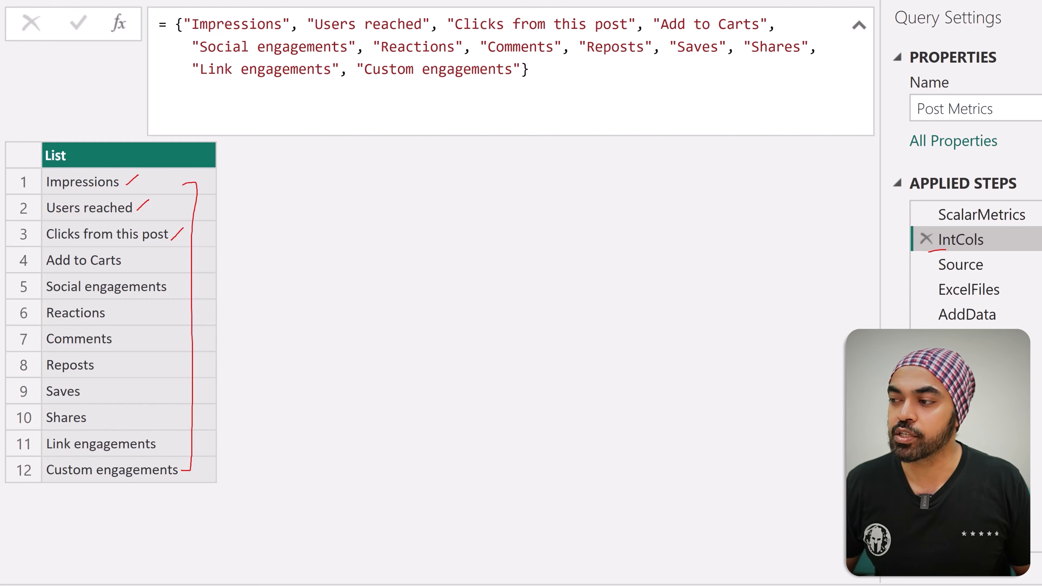
{"action": "left_click_drag", "start_coordinate": [359, 128], "coordinate": [401, 129]}
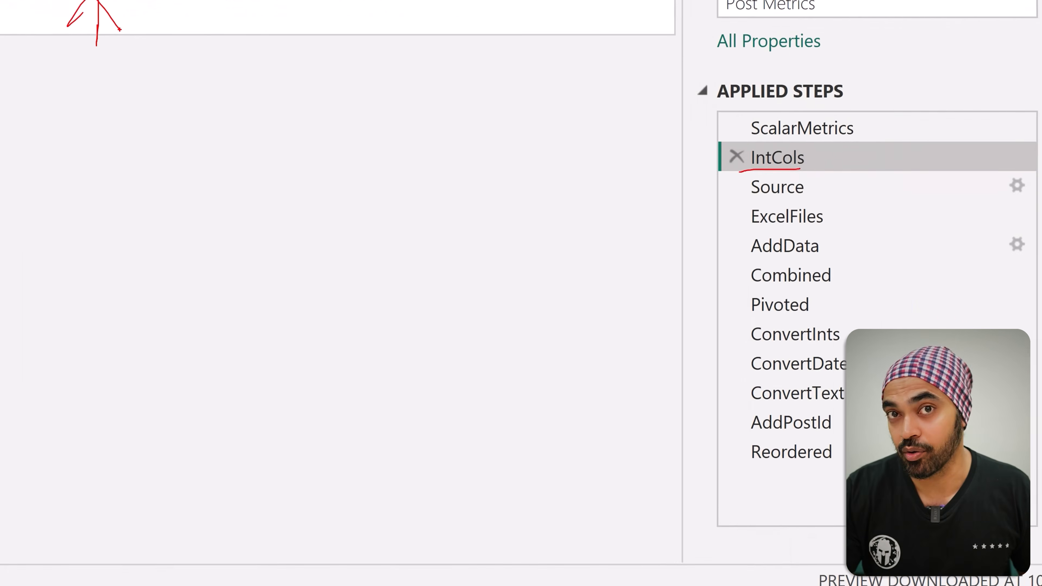
Examine the withFile part of the KV formula in AddData's custom column settings, and close them without changes
{"action": "left_click", "coordinate": [774, 230]}
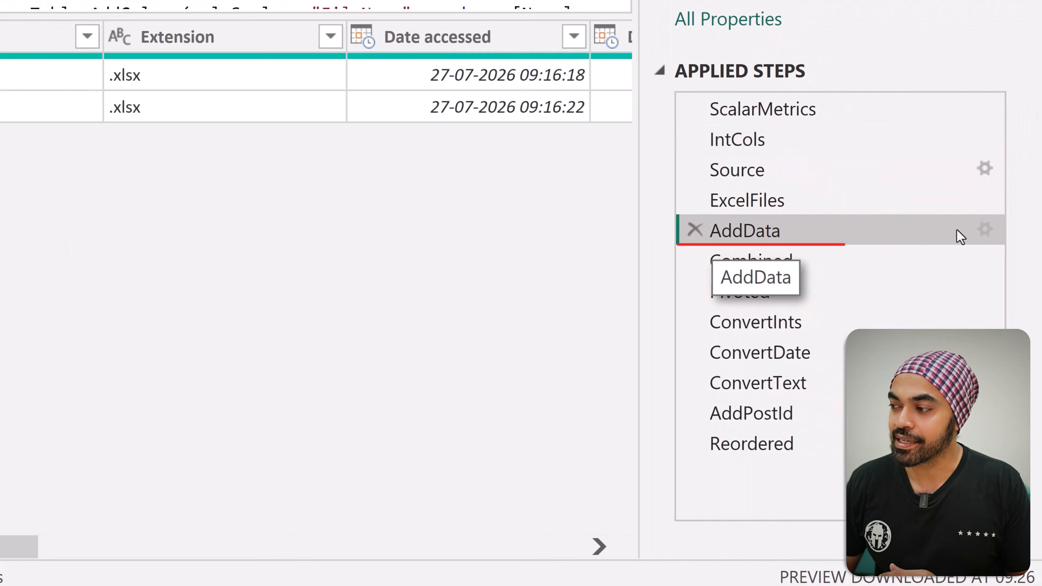
{"action": "left_click", "coordinate": [985, 229]}
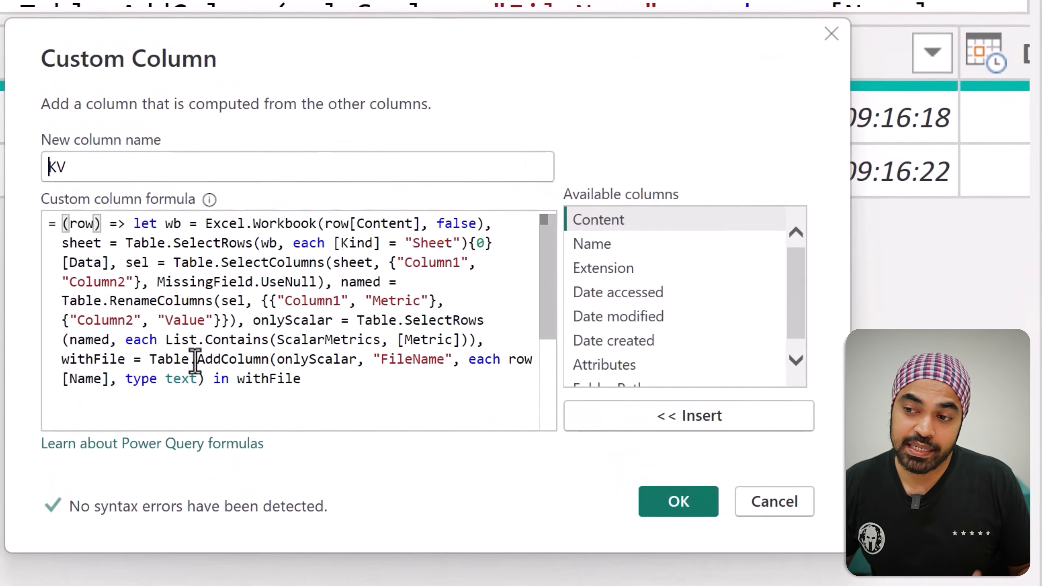
{"action": "left_click", "coordinate": [196, 362]}
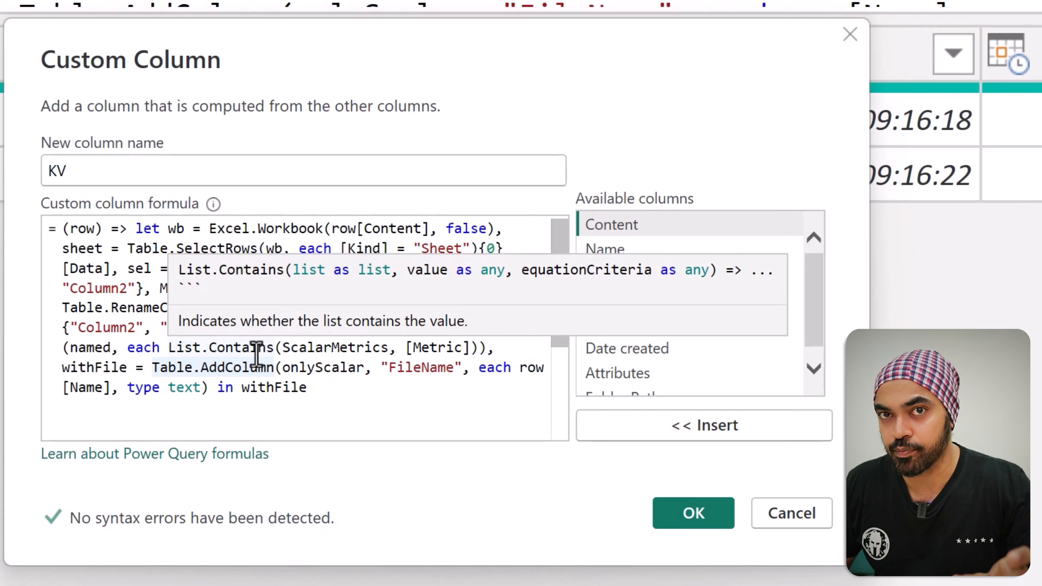
{"action": "left_click", "coordinate": [386, 423]}
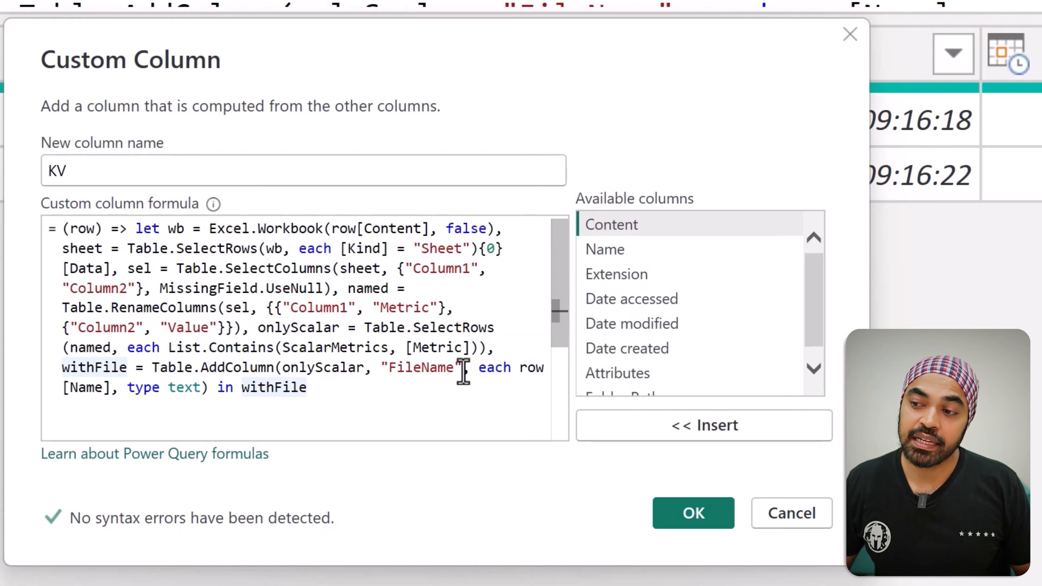
{"action": "left_click_drag", "start_coordinate": [401, 384], "coordinate": [453, 386]}
{"action": "key", "text": "Escape"}
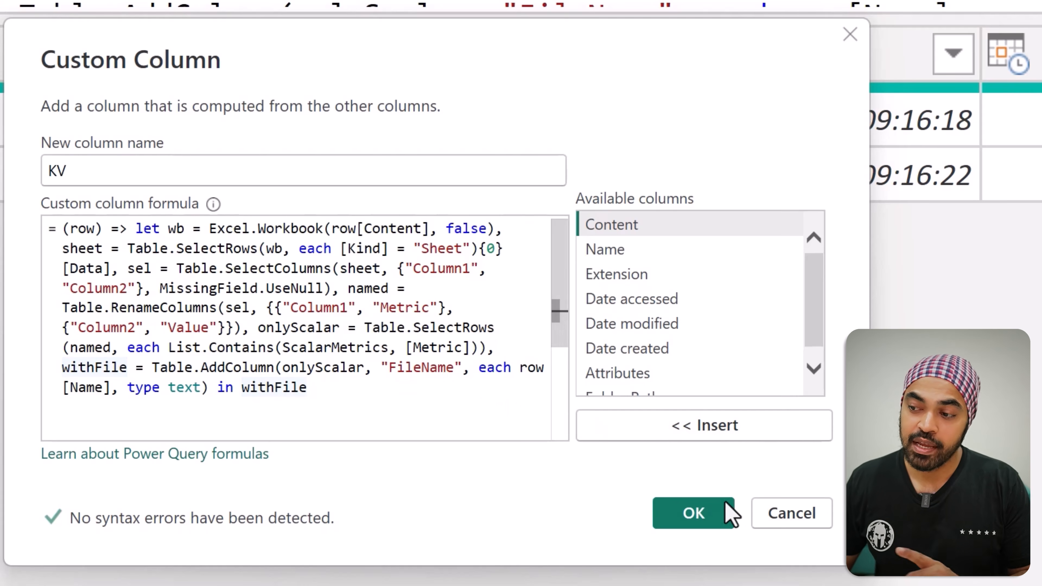
{"action": "left_click", "coordinate": [766, 514]}
Preview the first row's nested table in the KV column, checking its Metric, Value and FileName columns
{"action": "left_click_drag", "start_coordinate": [320, 577], "coordinate": [770, 578]}
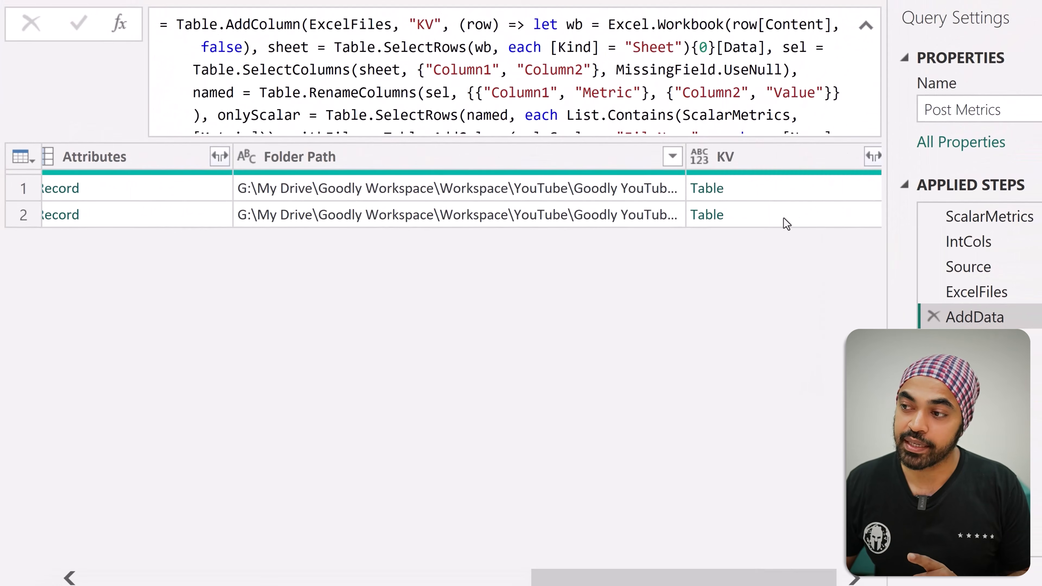
{"action": "left_click", "coordinate": [770, 186]}
{"action": "left_click_drag", "start_coordinate": [700, 303], "coordinate": [726, 494]}
{"action": "mouse_move", "coordinate": [486, 24]}
{"action": "left_mouse_down"}
{"action": "mouse_move", "coordinate": [356, 74]}
{"action": "mouse_move", "coordinate": [396, 1]}
{"action": "left_mouse_up"}
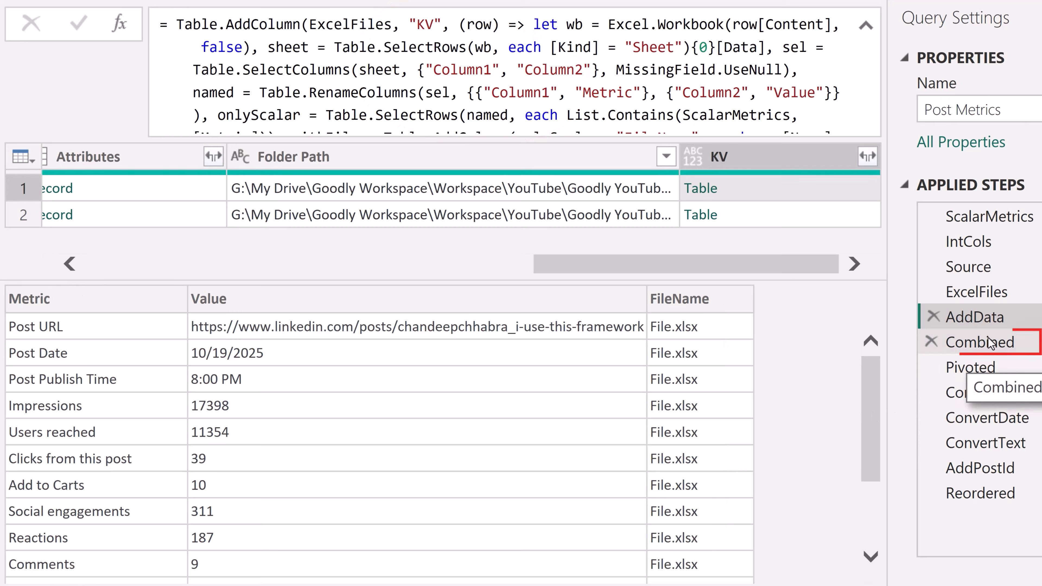
Review the Combined step's formula and its stacked metrics, from Post URL, Post Date and Post Publish Time downward
{"action": "left_click", "coordinate": [991, 343]}
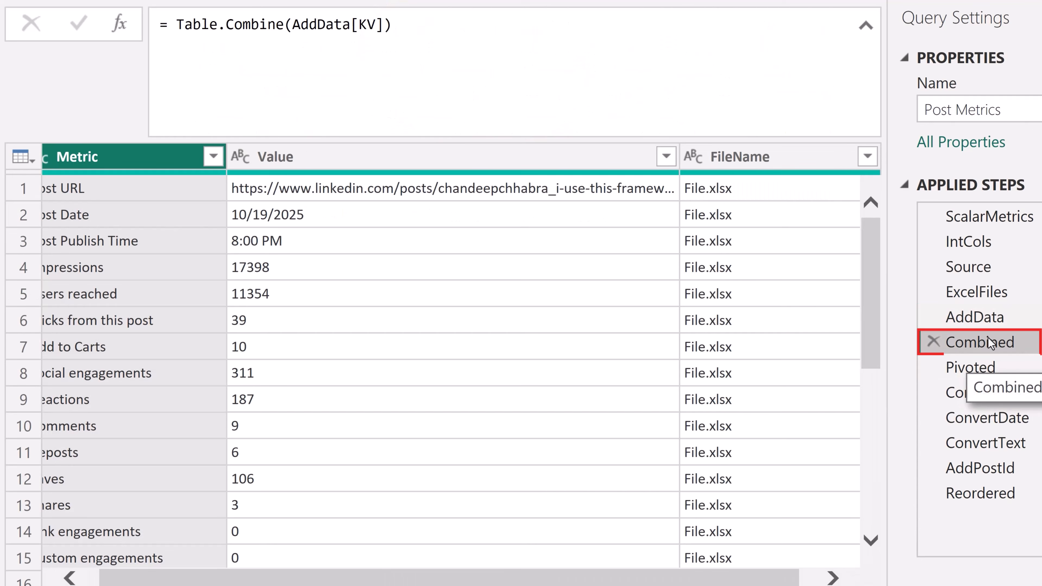
{"action": "left_click_drag", "start_coordinate": [128, 578], "coordinate": [113, 578]}
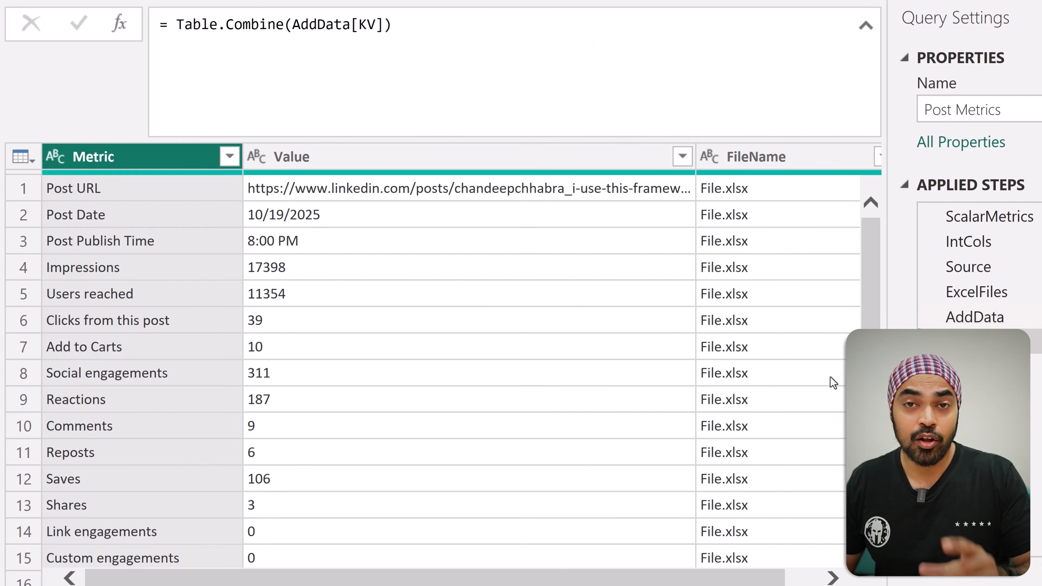
{"action": "left_click_drag", "start_coordinate": [106, 189], "coordinate": [129, 181]}
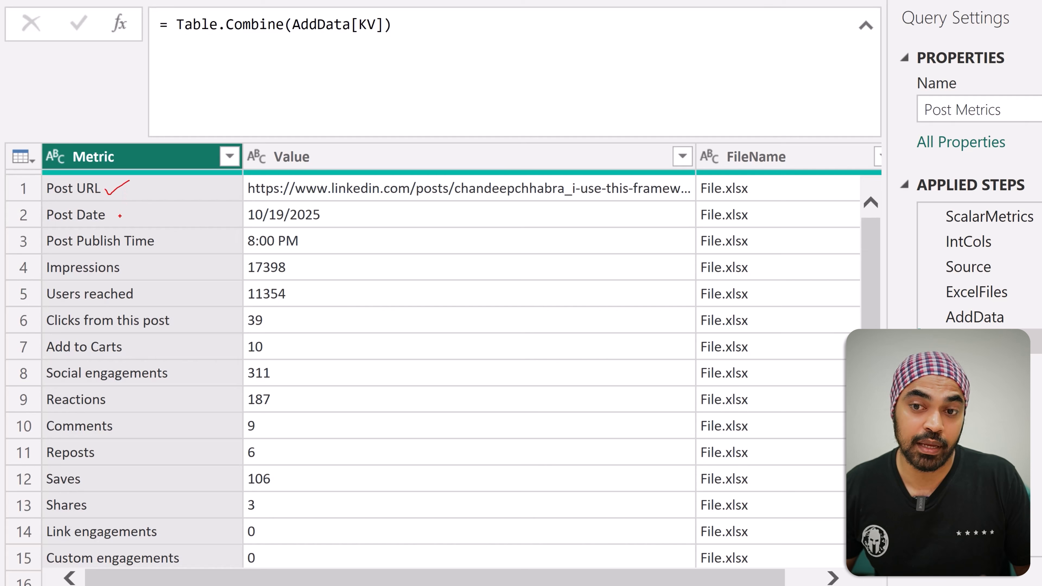
{"action": "left_click_drag", "start_coordinate": [108, 213], "coordinate": [137, 194]}
{"action": "left_click_drag", "start_coordinate": [156, 233], "coordinate": [177, 222]}
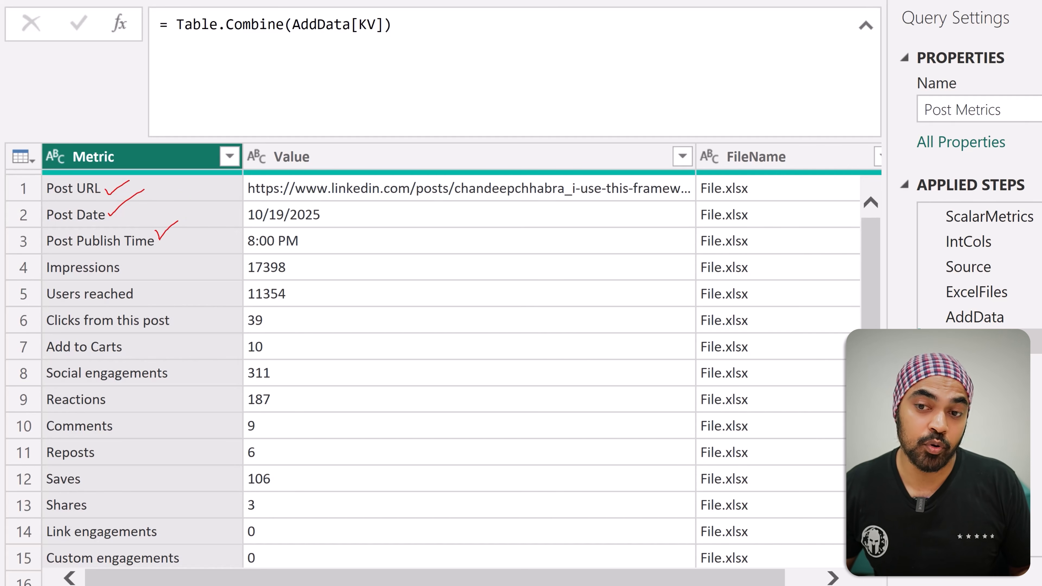
{"action": "mouse_move", "coordinate": [162, 175]}
{"action": "left_mouse_down"}
{"action": "mouse_move", "coordinate": [172, 245]}
{"action": "mouse_move", "coordinate": [121, 486]}
{"action": "mouse_move", "coordinate": [106, 487]}
{"action": "left_mouse_up"}
{"action": "key", "text": "Escape"}
Inspect the Pivoted step's ScalarMetrics argument and the data types of its columns from Impressions to Add to Carts
{"action": "left_click", "coordinate": [1013, 371]}
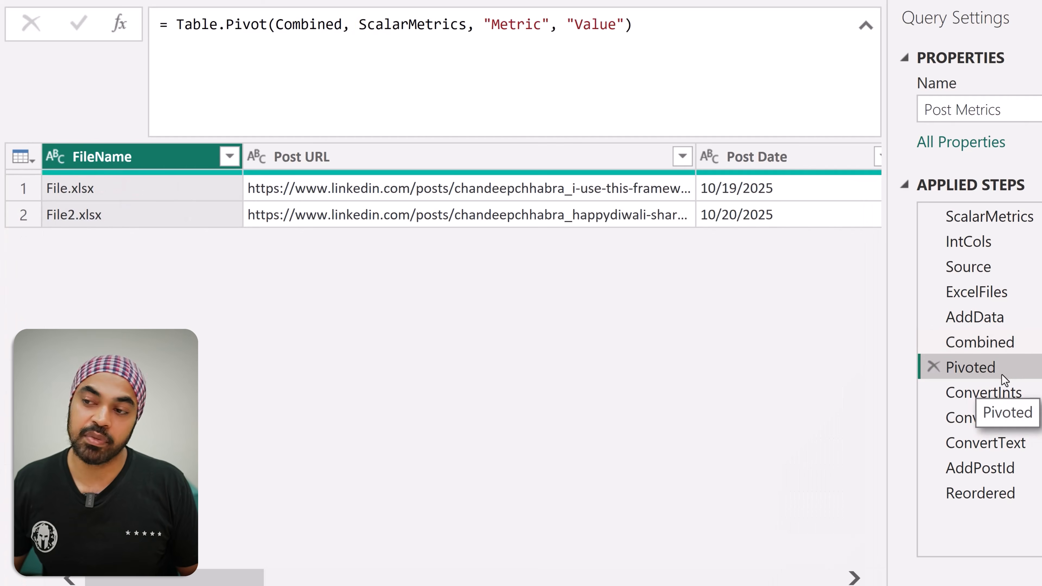
{"action": "left_click_drag", "start_coordinate": [360, 31], "coordinate": [429, 35]}
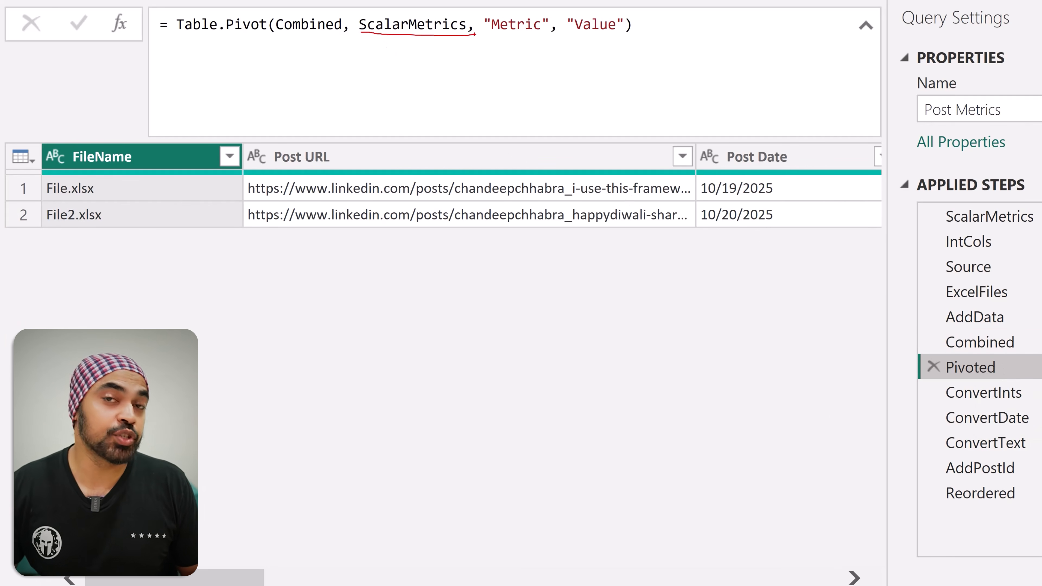
{"action": "key", "text": "Escape"}
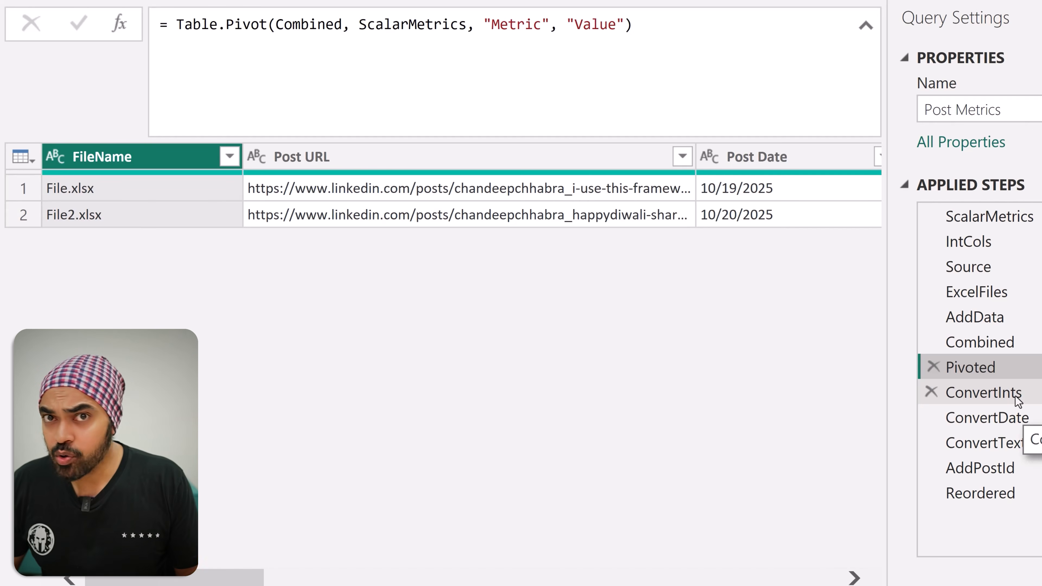
{"action": "left_click_drag", "start_coordinate": [228, 579], "coordinate": [436, 579]}
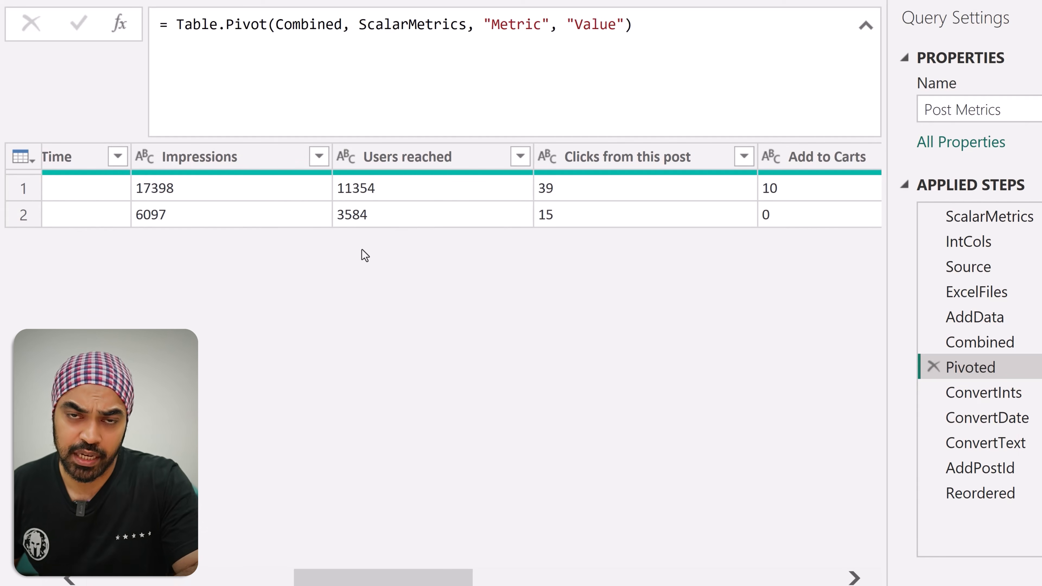
{"action": "left_click", "coordinate": [255, 166]}
{"action": "left_click", "coordinate": [453, 158]}
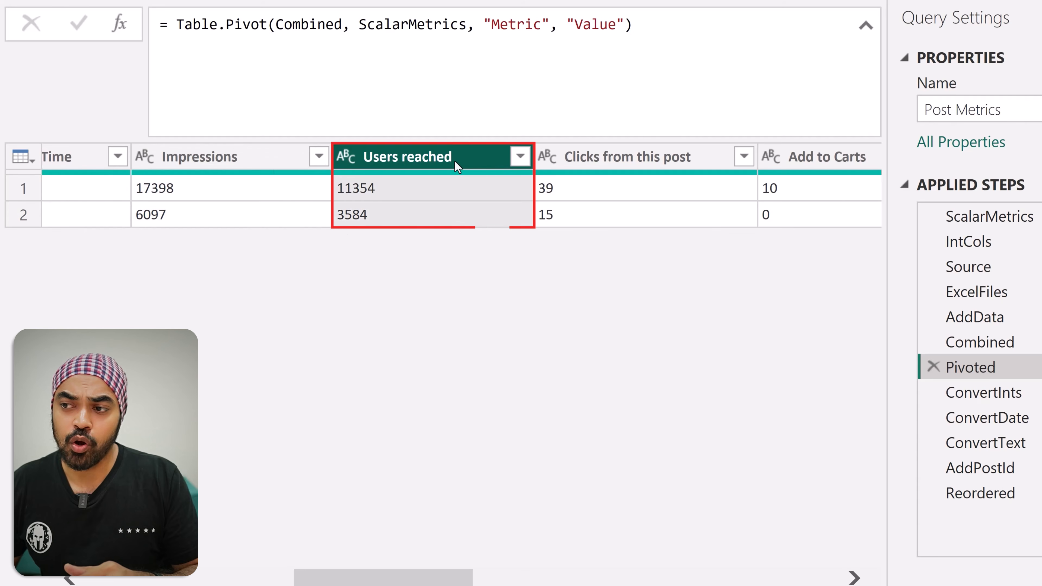
{"action": "left_click", "coordinate": [648, 158]}
{"action": "left_click", "coordinate": [800, 157]}
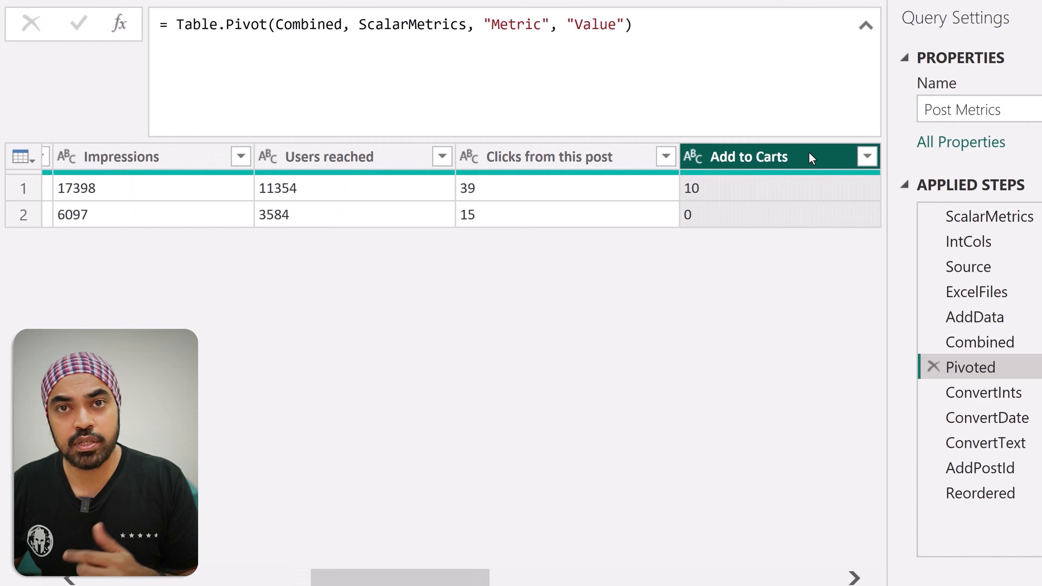
Review how the ConvertInts step uses IntCols and how the ConvertDate step converts the Post Date column
{"action": "left_click", "coordinate": [1013, 399]}
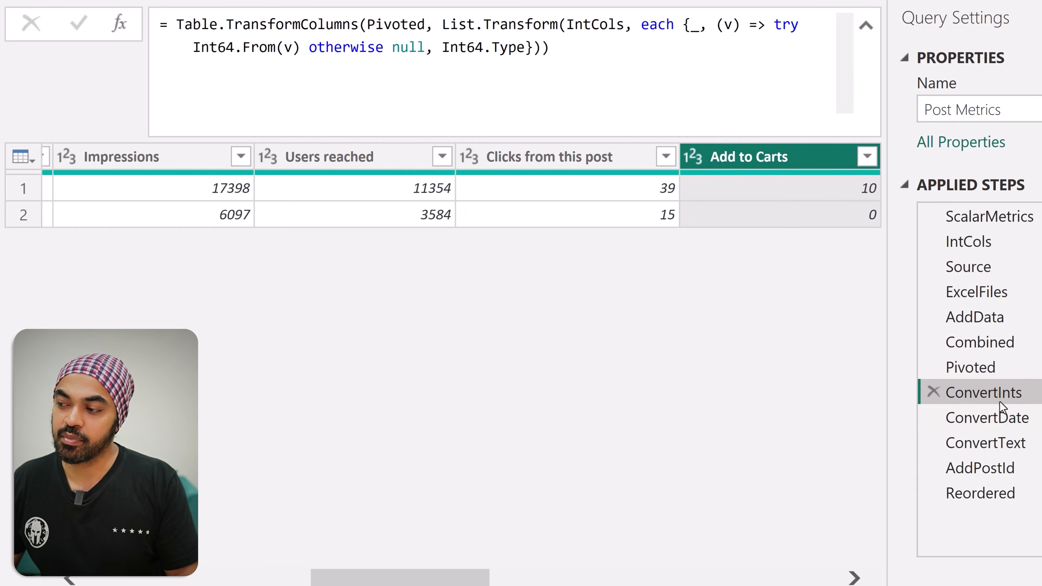
{"action": "mouse_move", "coordinate": [594, 32]}
{"action": "left_mouse_down"}
{"action": "mouse_move", "coordinate": [699, 142]}
{"action": "mouse_move", "coordinate": [876, 217]}
{"action": "left_mouse_up"}
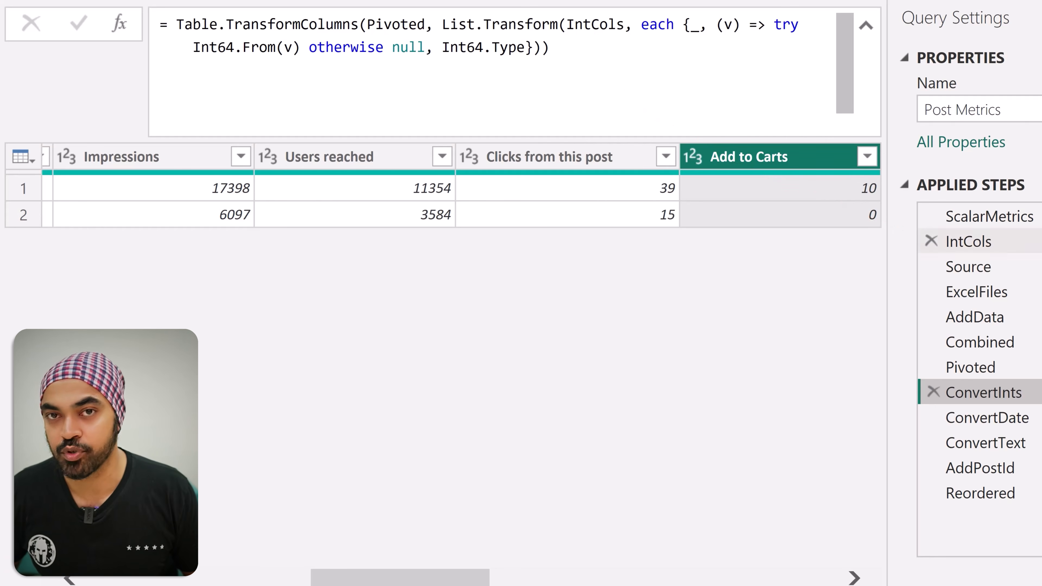
{"action": "left_click", "coordinate": [1001, 422]}
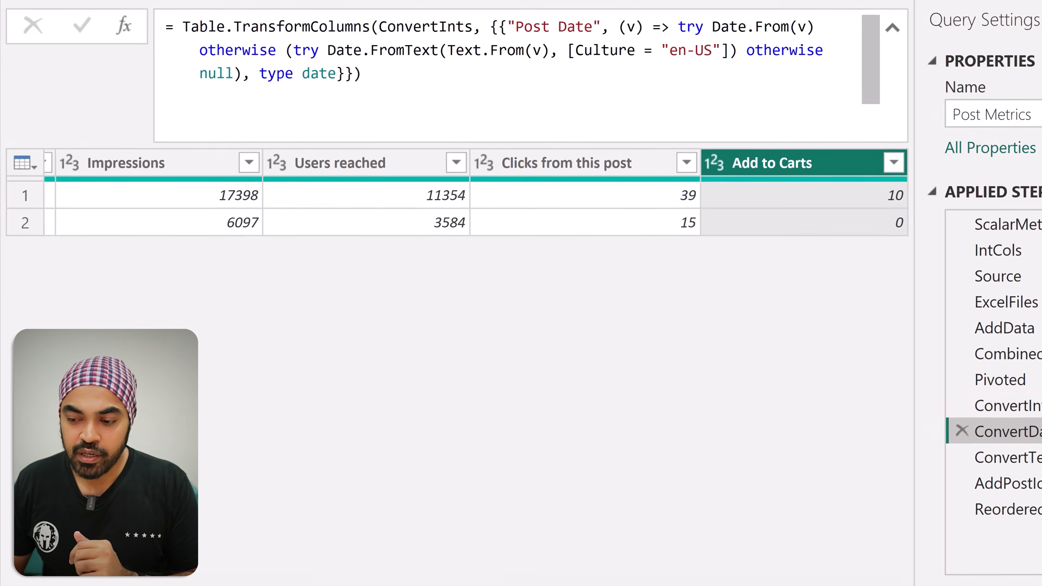
{"action": "left_click_drag", "start_coordinate": [657, 585], "coordinate": [203, 585]}
{"action": "left_click", "coordinate": [924, 195]}
{"action": "scroll", "coordinate": [407, 268], "scroll_direction": "right", "scroll_amount": 5}
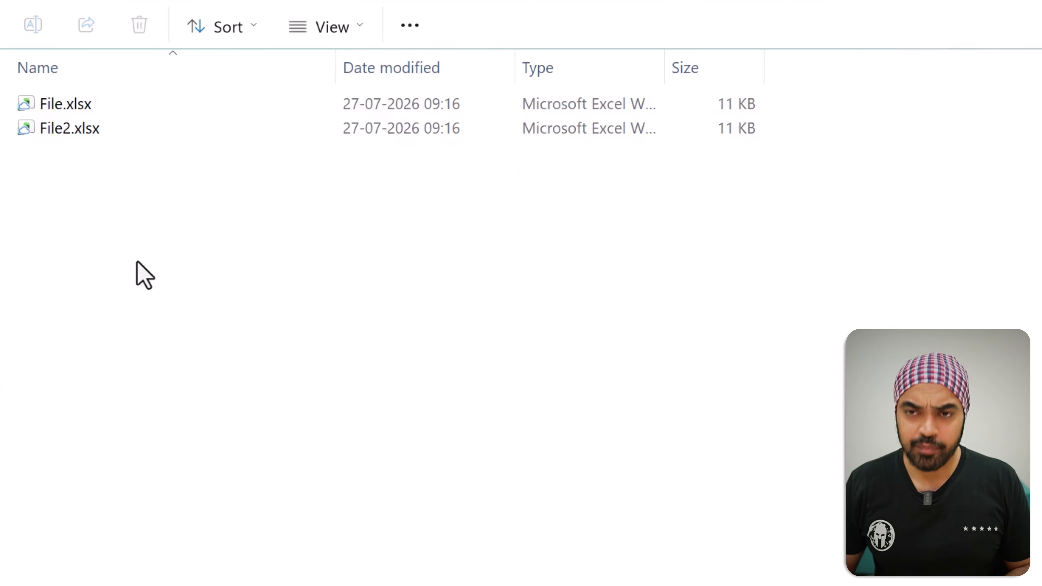
Switch to File Explorer, paste File3.xlsx into the source folder, and compare its contents with the existing files
{"action": "key", "text": "ctrl+v"}
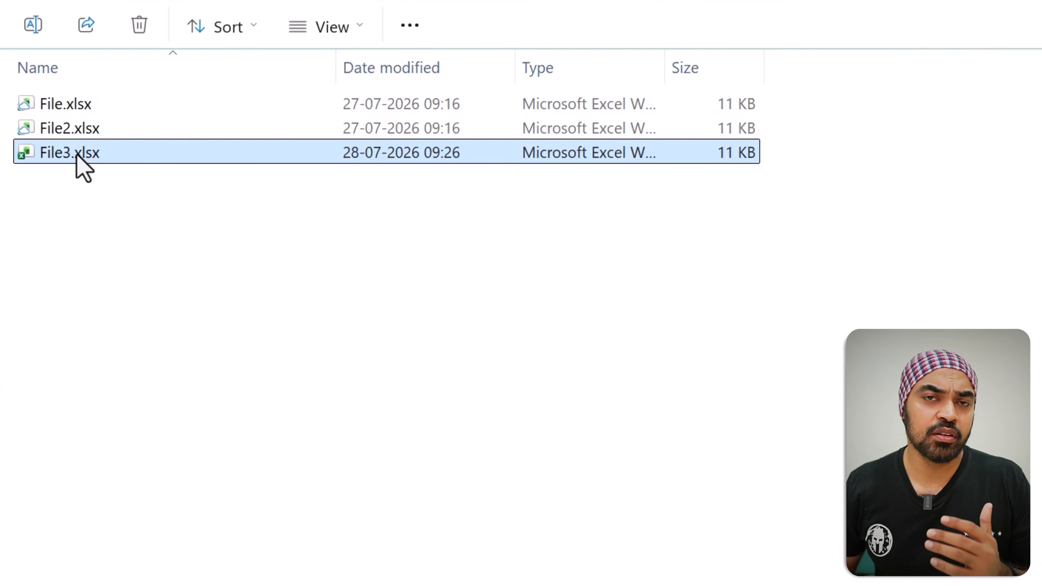
{"action": "mouse_move", "coordinate": [76, 155]}
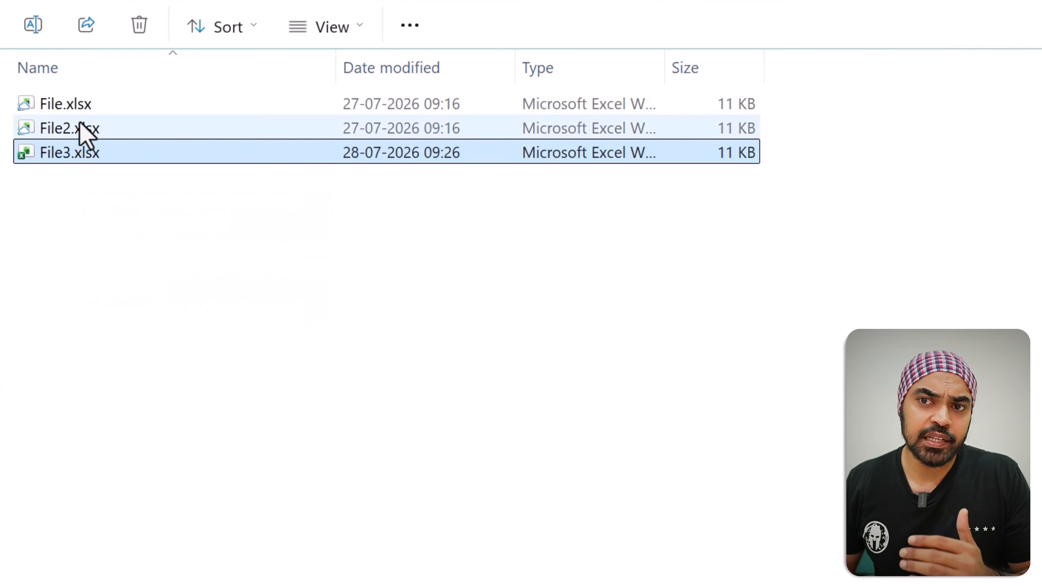
{"action": "mouse_move", "coordinate": [81, 124]}
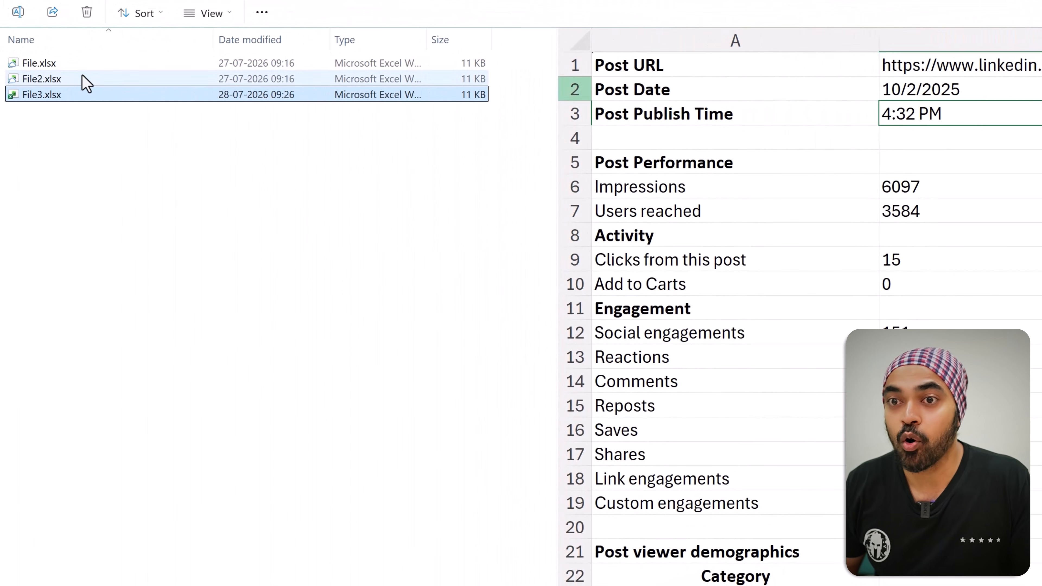
{"action": "left_click", "coordinate": [70, 80]}
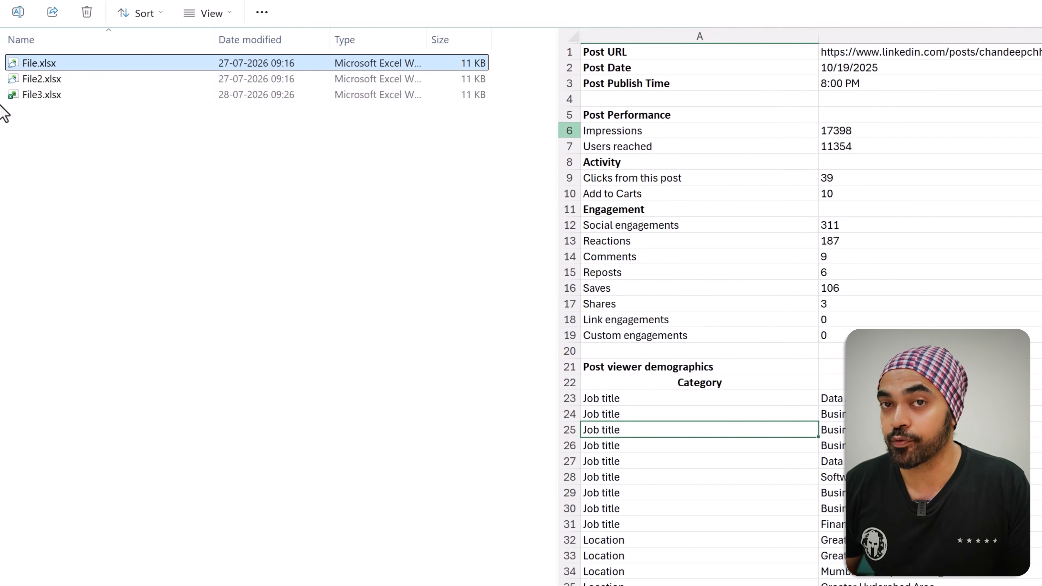
{"action": "left_click", "coordinate": [43, 97]}
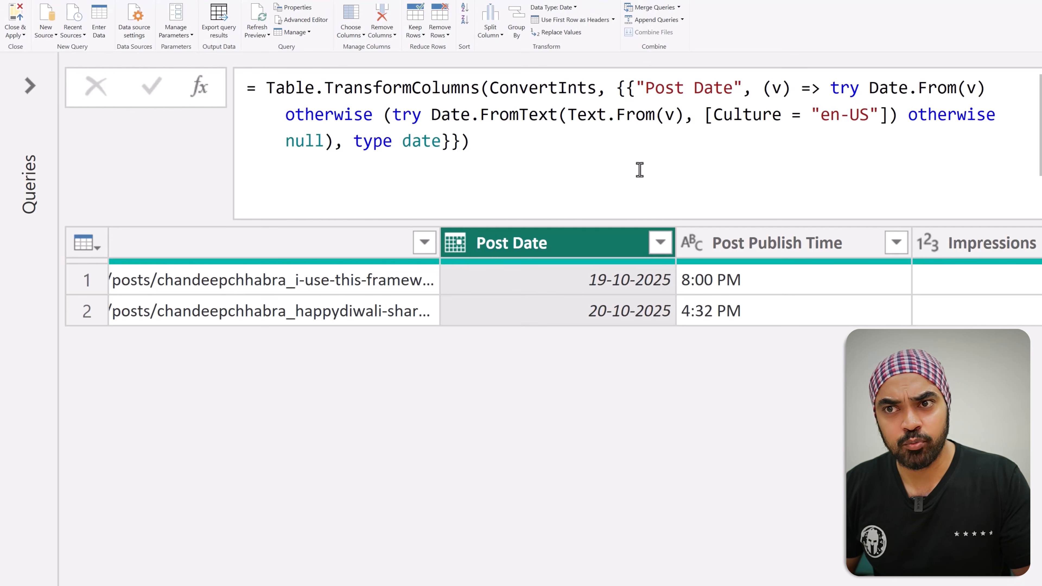
In Power Query, refresh the query preview and compare the month part of the Post Date values across all rows
{"action": "left_click", "coordinate": [257, 25]}
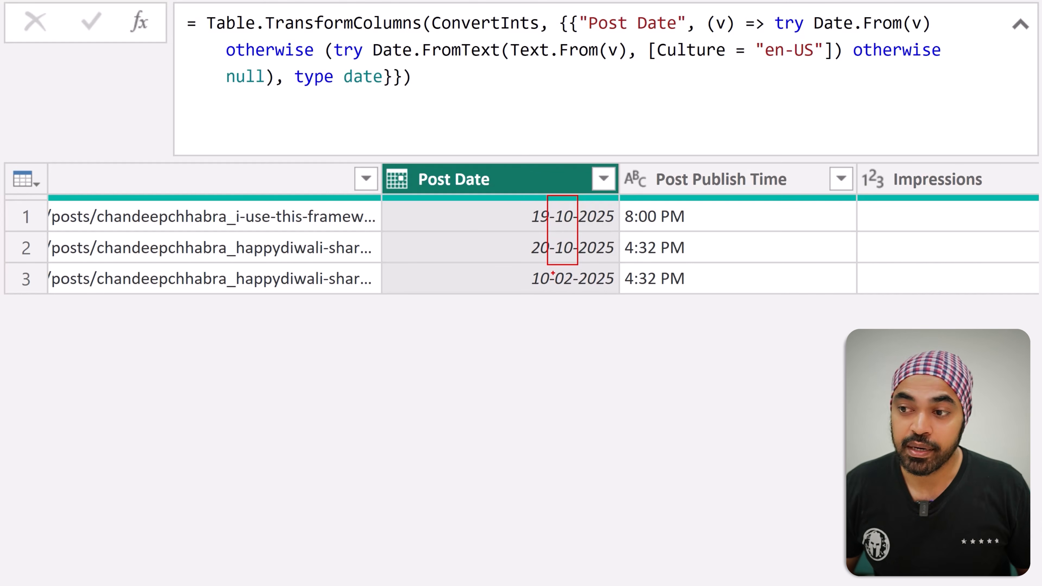
{"action": "left_click_drag", "start_coordinate": [551, 260], "coordinate": [583, 298]}
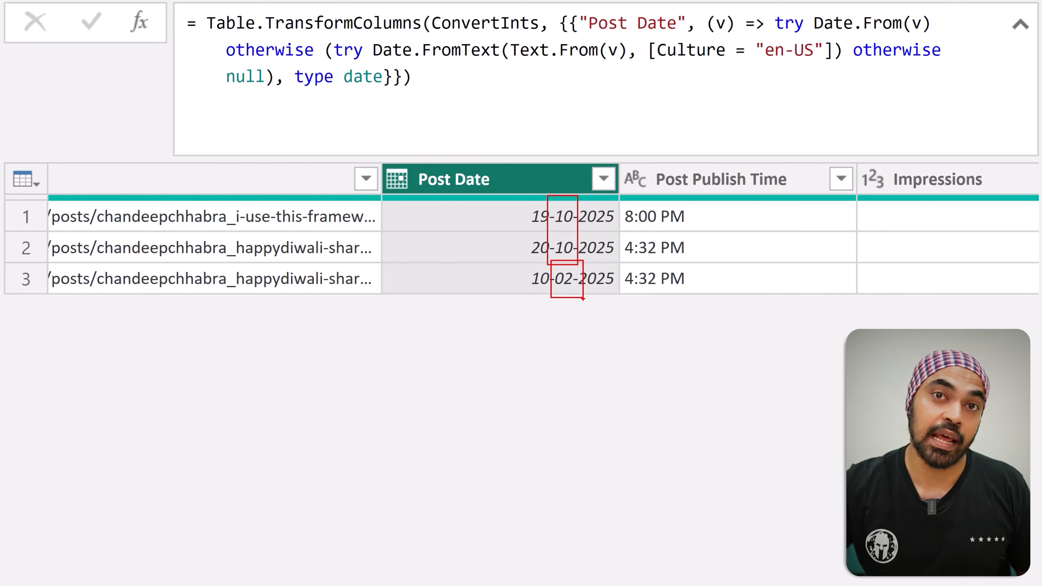
{"action": "key", "text": "Escape"}
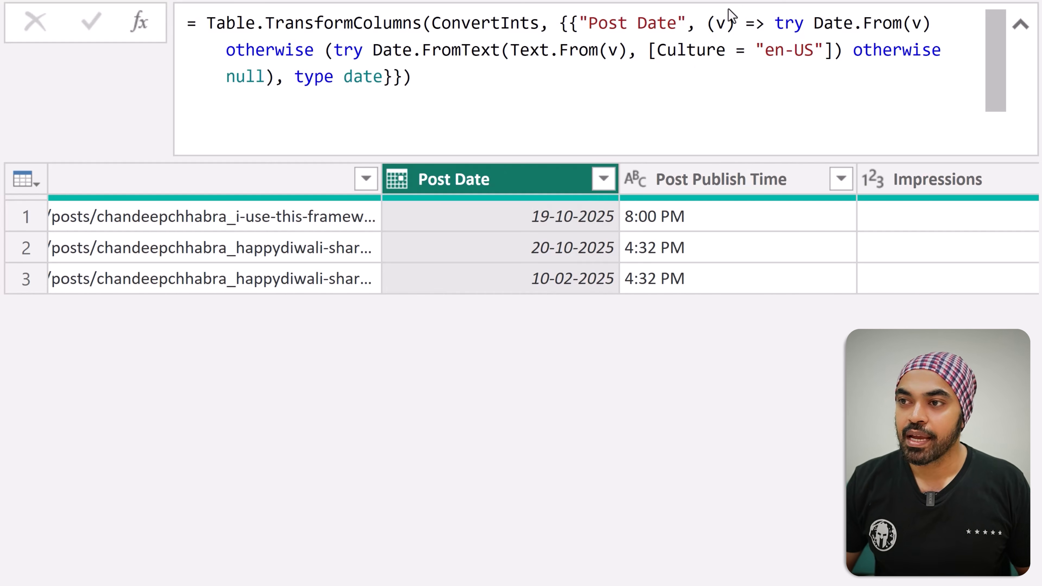
Try replacing the Post Date conversion logic in the ConvertDate formula with only Date.From(v)
{"action": "left_click", "coordinate": [806, 29]}
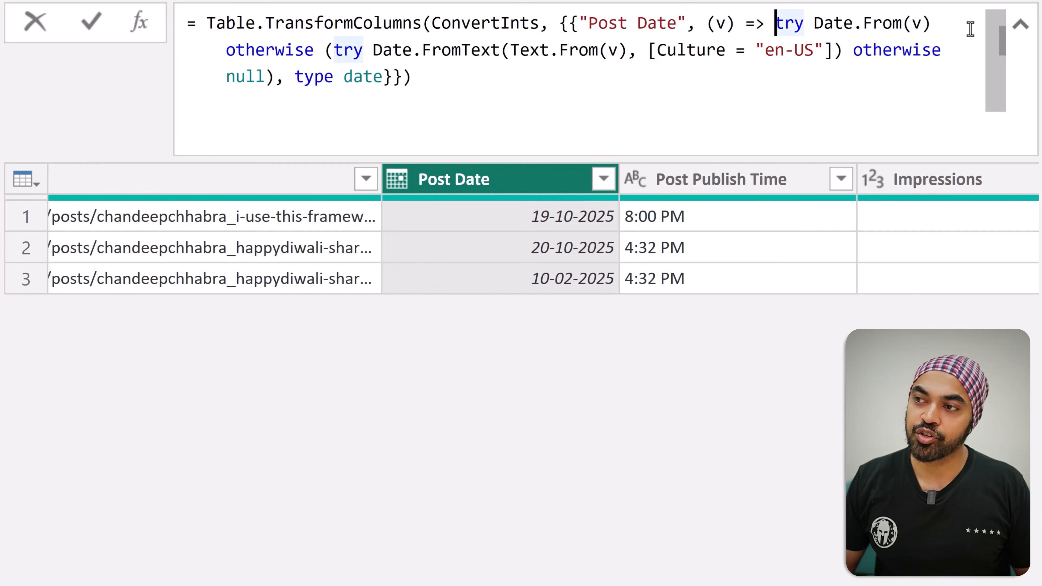
{"action": "key", "text": "shift+Down"}
{"action": "key", "text": "shift+Down"}
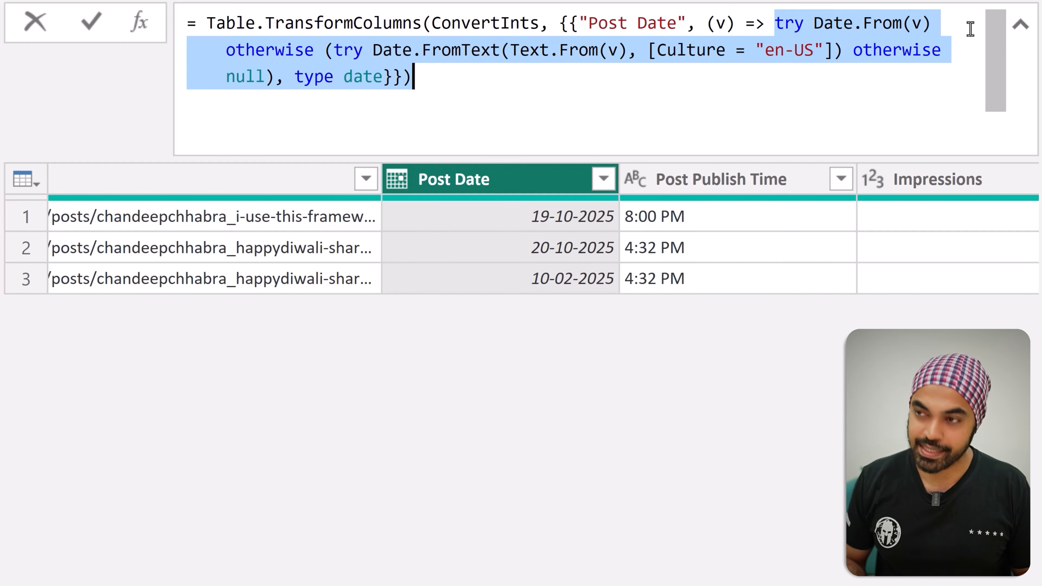
{"action": "key", "text": "BackSpace"}
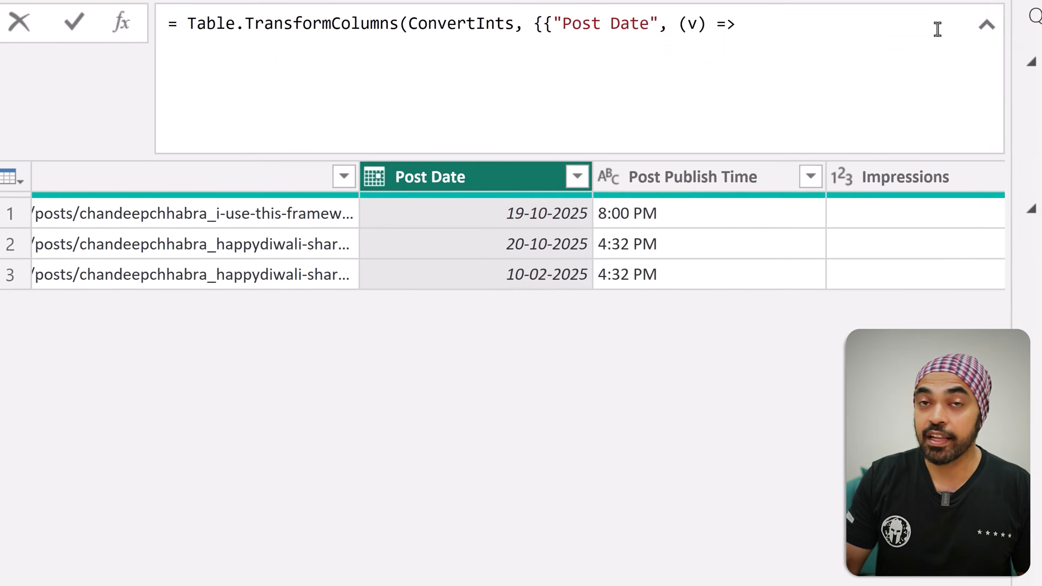
{"action": "type", "text": "Date."}
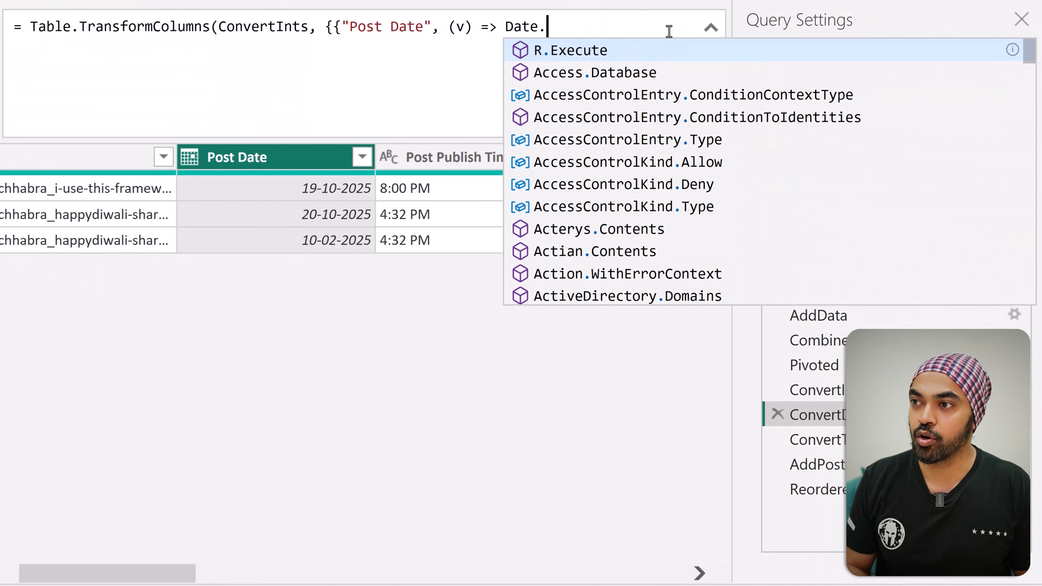
{"action": "type", "text": "From(v)"}
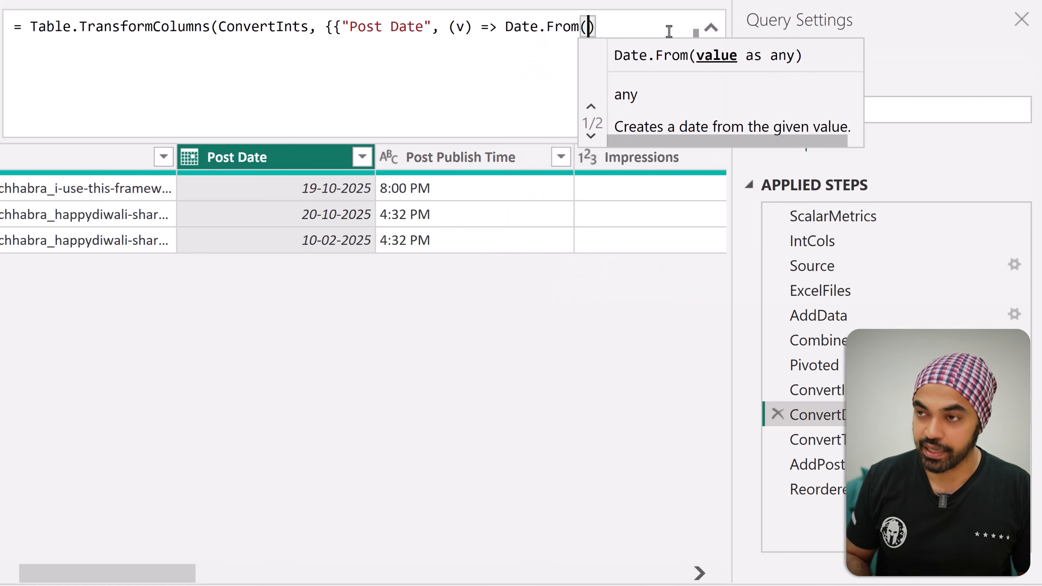
{"action": "type", "text": "}})"}
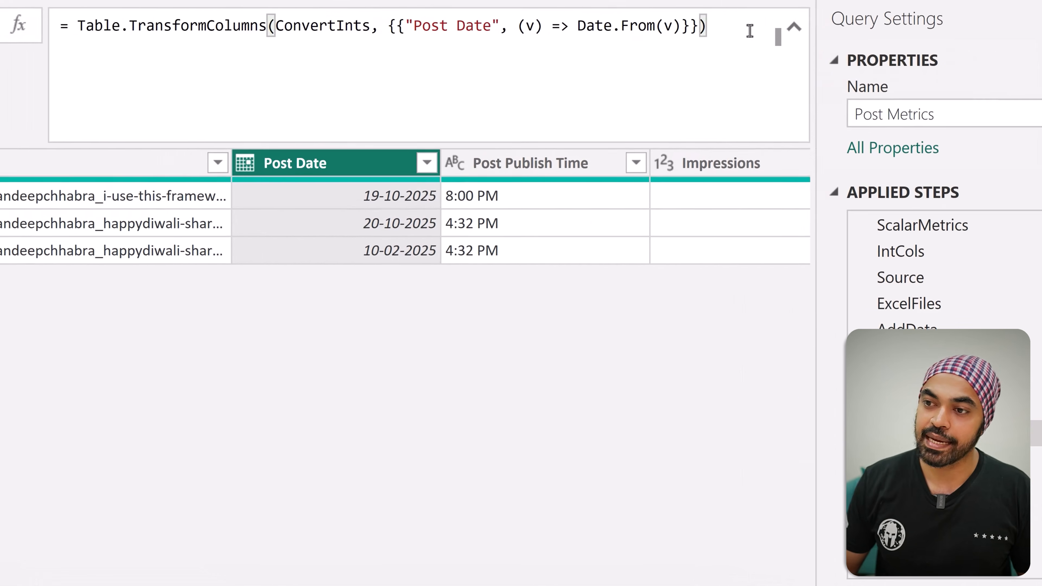
{"action": "key", "text": "Return"}
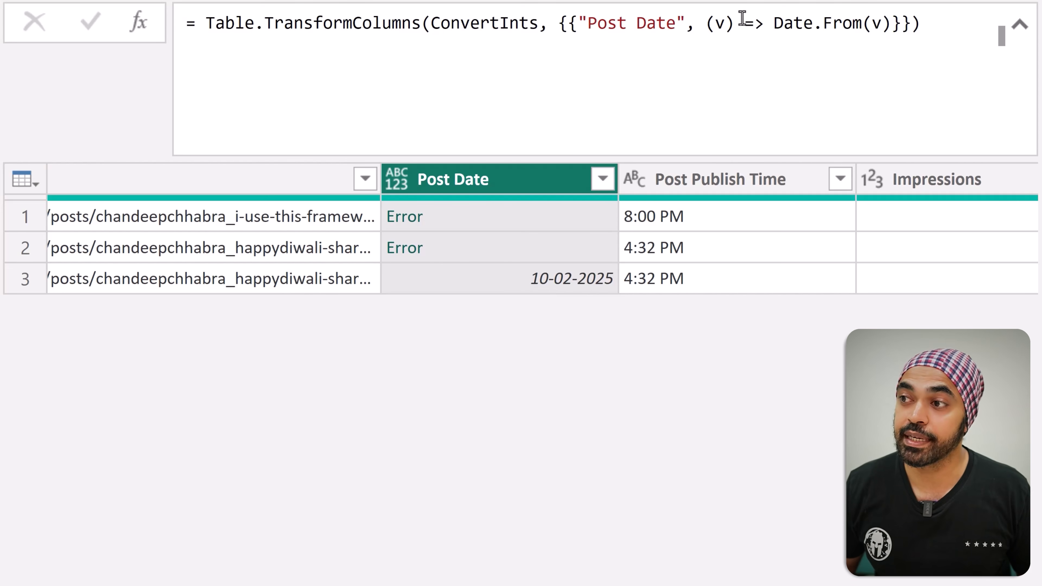
Undo the formula edit and reapply the original ConvertDate formula with its try and otherwise fallback to the en-US culture
{"action": "left_click", "coordinate": [769, 29]}
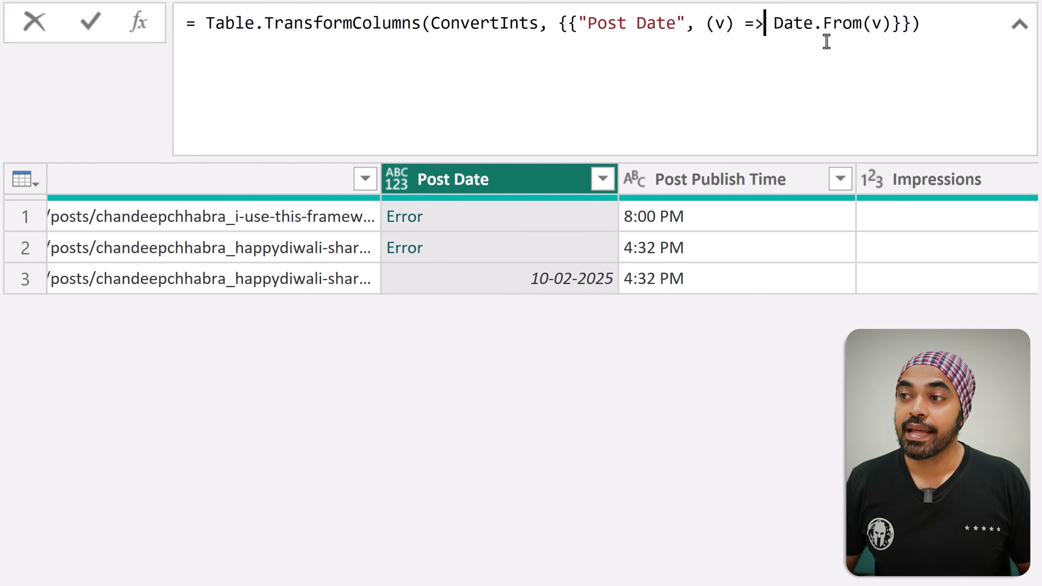
{"action": "key", "text": "ctrl+z"}
{"action": "key", "text": "ctrl+z"}
{"action": "key", "text": "ctrl+z"}
{"action": "key", "text": "ctrl+z"}
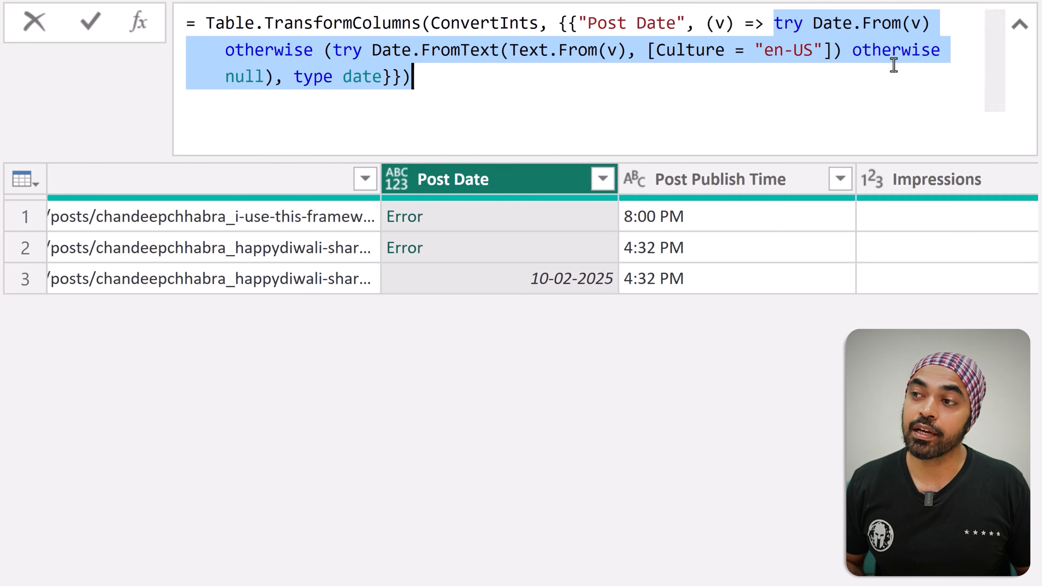
{"action": "left_click_drag", "start_coordinate": [813, 23], "coordinate": [921, 22]}
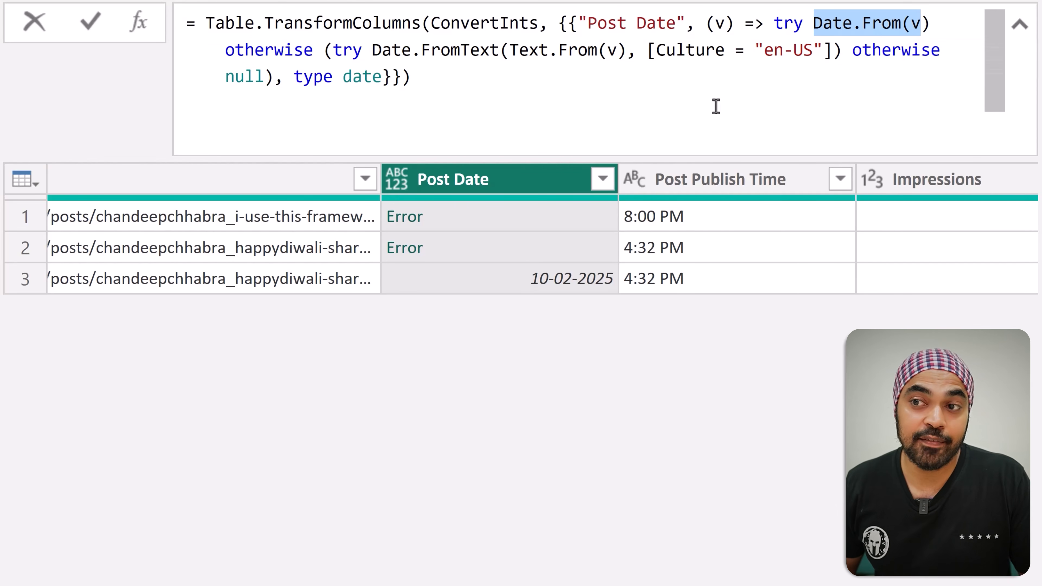
{"action": "left_click", "coordinate": [794, 99]}
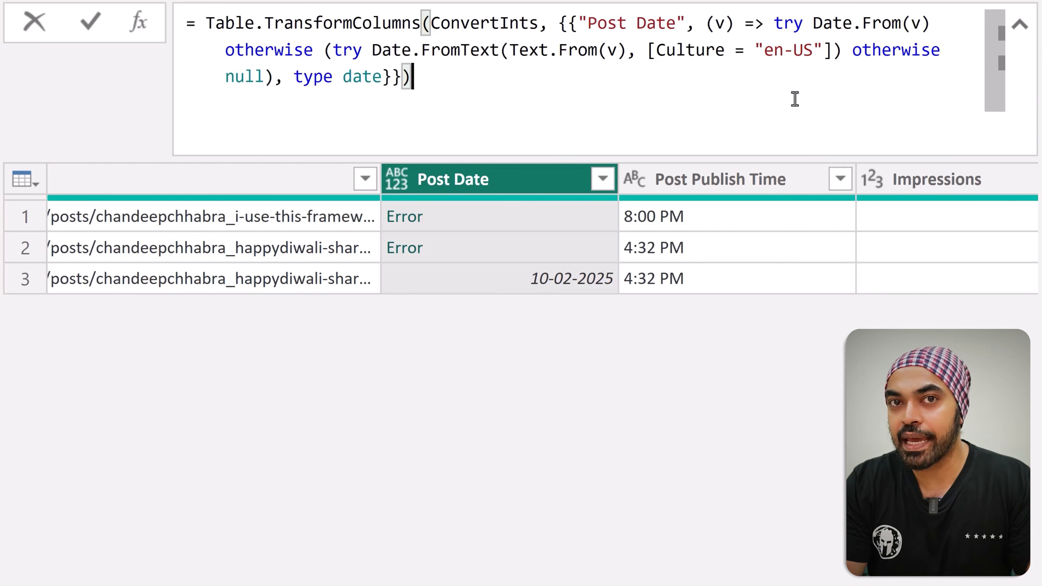
{"action": "key", "text": "Return"}
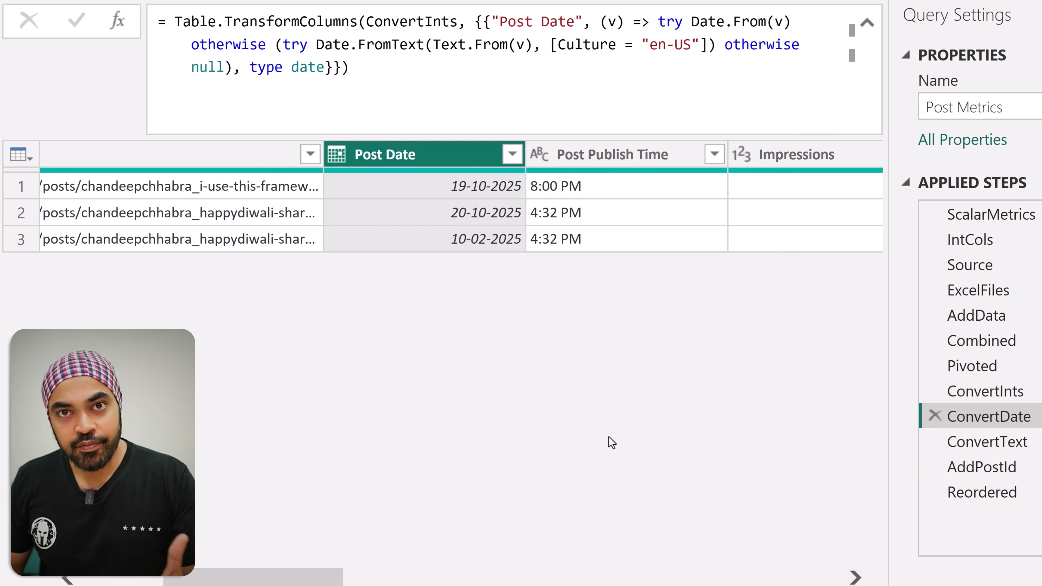
Review how the ConvertText step converts the Post URL and Post Publish Time columns to text
{"action": "left_click", "coordinate": [1010, 448]}
{"action": "left_click_drag", "start_coordinate": [269, 579], "coordinate": [186, 579]}
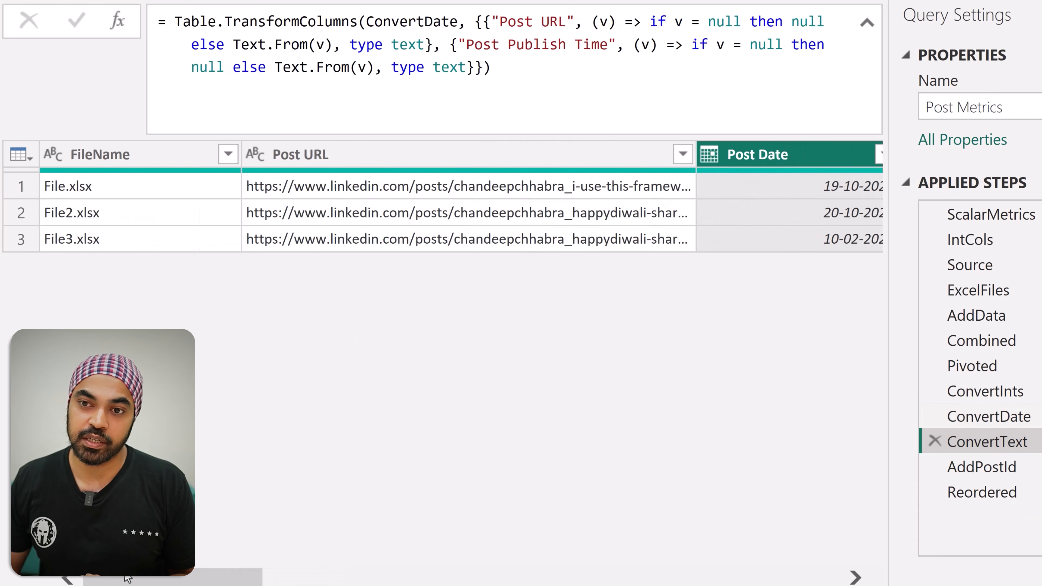
{"action": "left_click", "coordinate": [361, 148]}
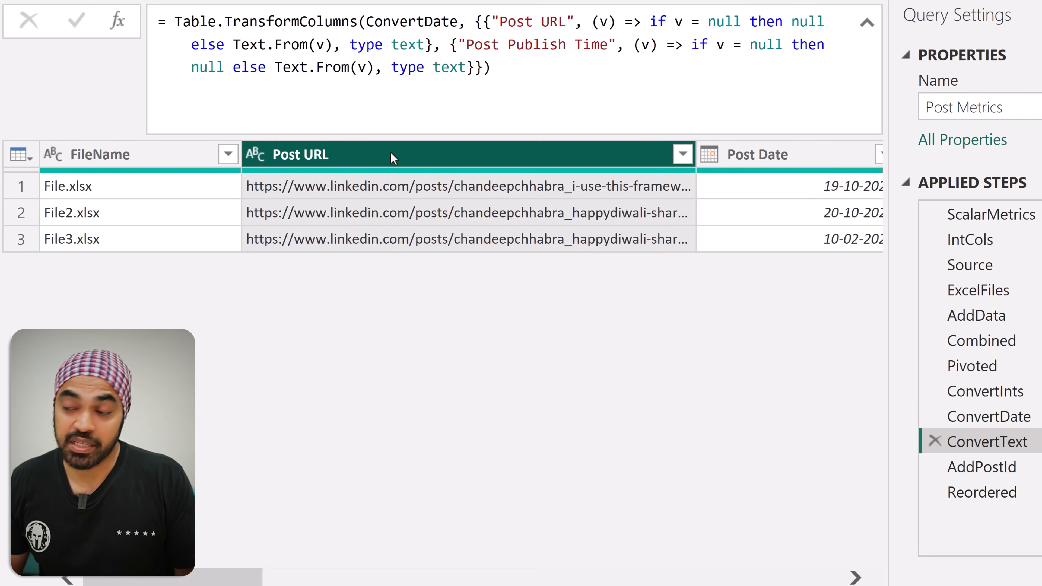
Examine how the AddPostId step derives the Post ID column from the full Post URL, and view the Reordered step
{"action": "left_click", "coordinate": [981, 467]}
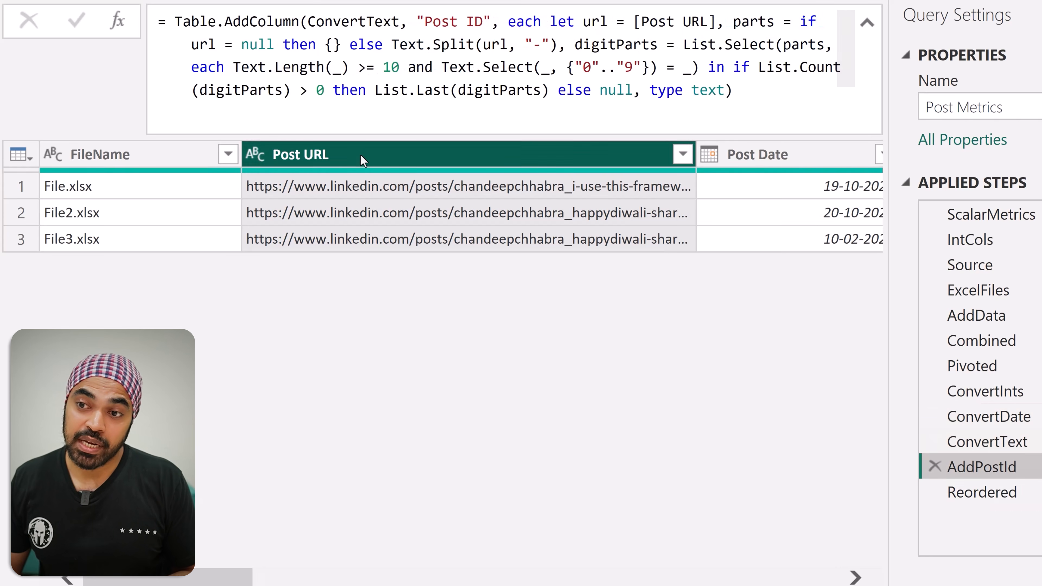
{"action": "left_click", "coordinate": [689, 189]}
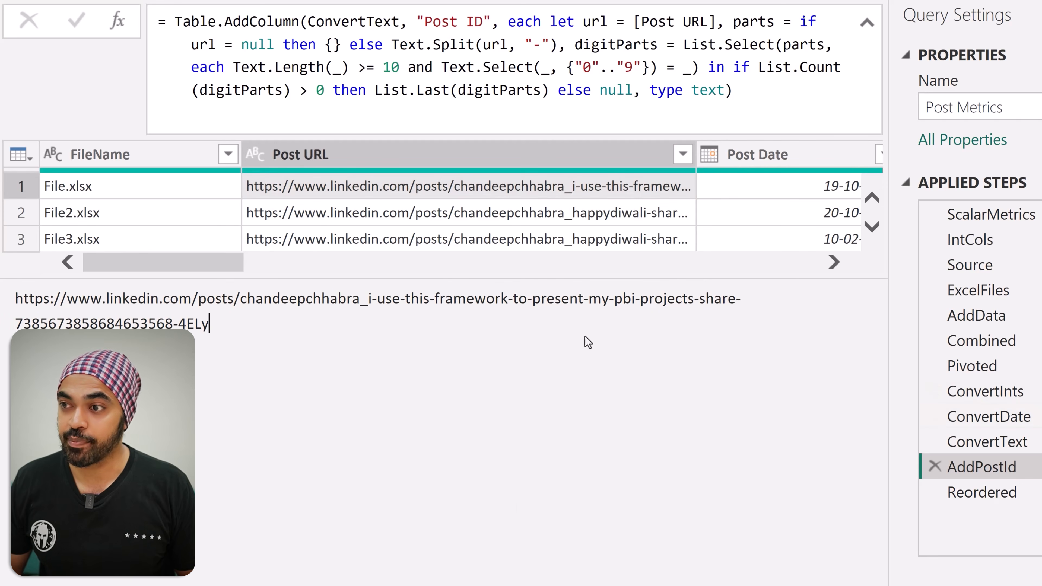
{"action": "left_click", "coordinate": [533, 159]}
{"action": "key", "text": "Right"}
{"action": "key", "text": "Right"}
{"action": "key", "text": "Right"}
{"action": "key", "text": "Right"}
{"action": "key", "text": "Right"}
{"action": "key", "text": "Right"}
{"action": "key", "text": "Right"}
{"action": "key", "text": "Right"}
{"action": "key", "text": "Right"}
{"action": "key", "text": "Right"}
{"action": "key", "text": "Right"}
{"action": "key", "text": "Right"}
{"action": "key", "text": "Right"}
{"action": "key", "text": "Right"}
{"action": "key", "text": "Right"}
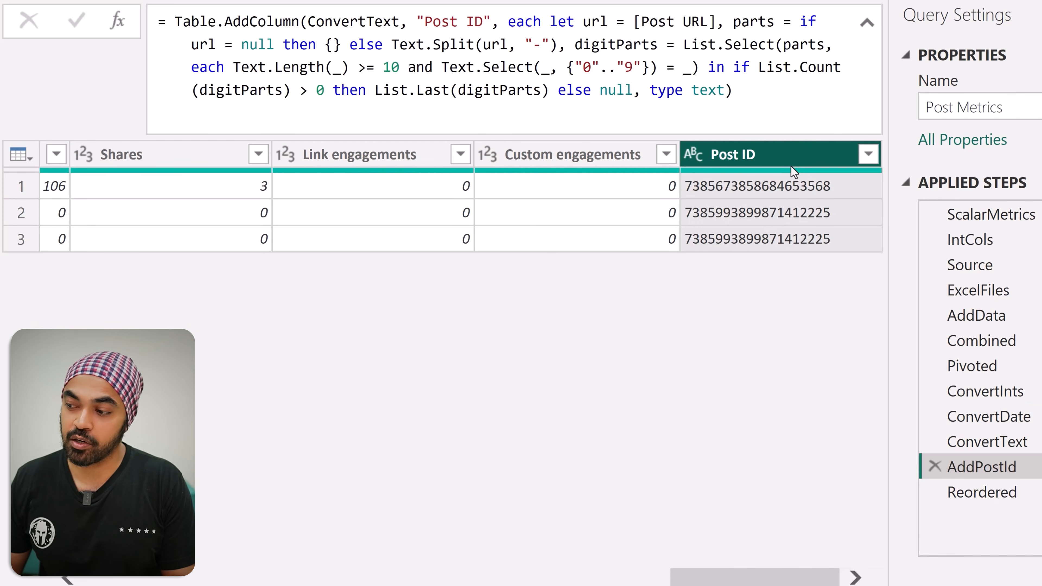
{"action": "left_click", "coordinate": [1013, 493]}
{"action": "left_click_drag", "start_coordinate": [785, 581], "coordinate": [195, 580]}
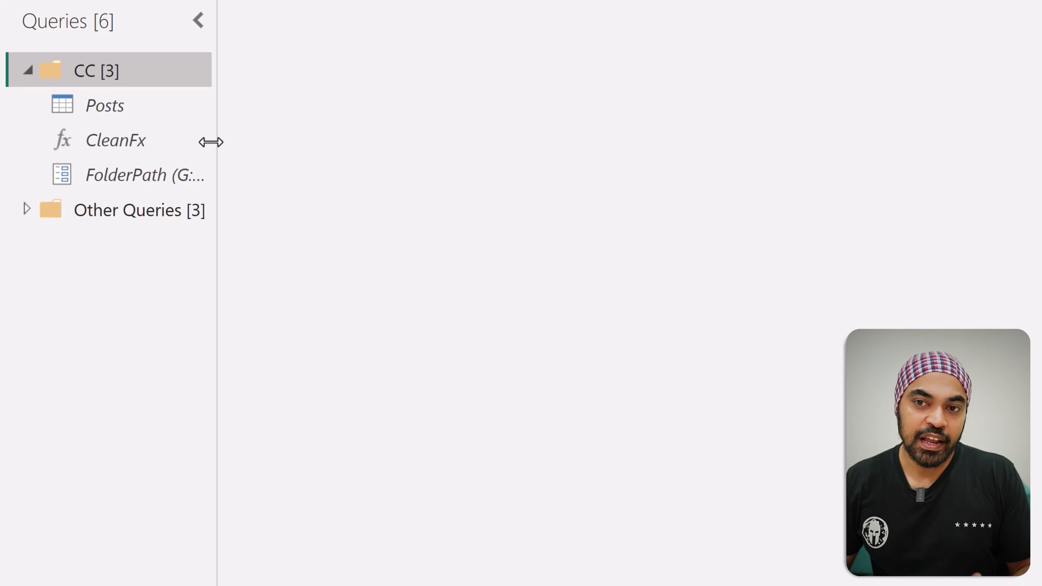
Check the FolderPath parameter's value in the CC group and how the Posts query's Source step uses it
{"action": "left_click", "coordinate": [158, 186]}
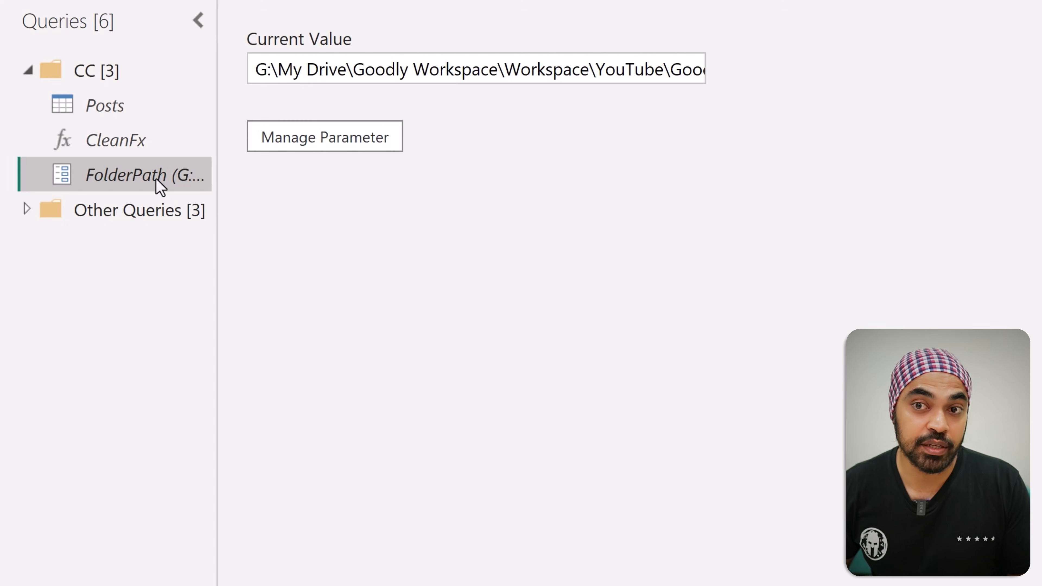
{"action": "left_click_drag", "start_coordinate": [258, 66], "coordinate": [800, 62]}
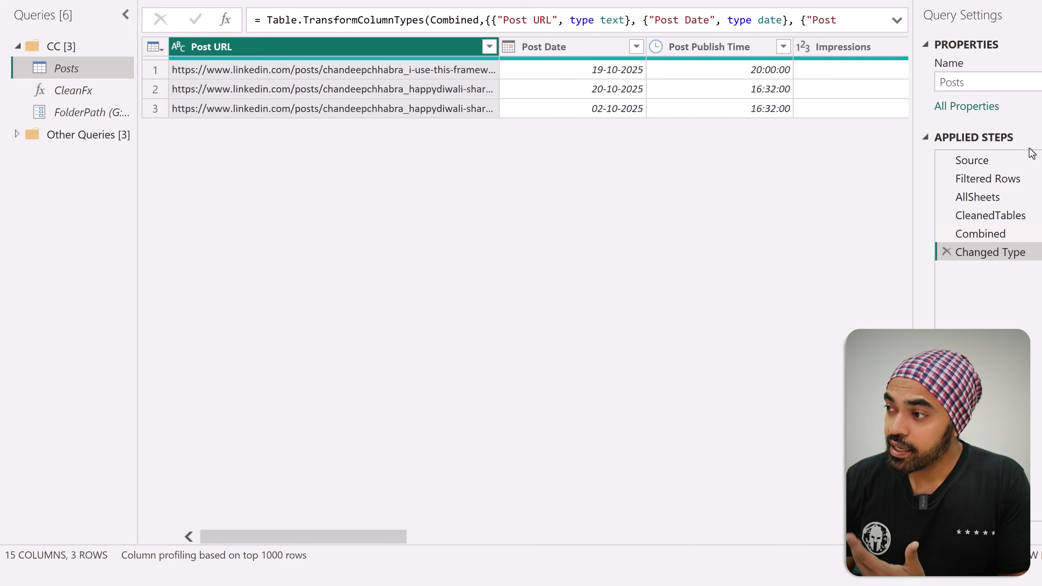
{"action": "left_click", "coordinate": [1019, 167]}
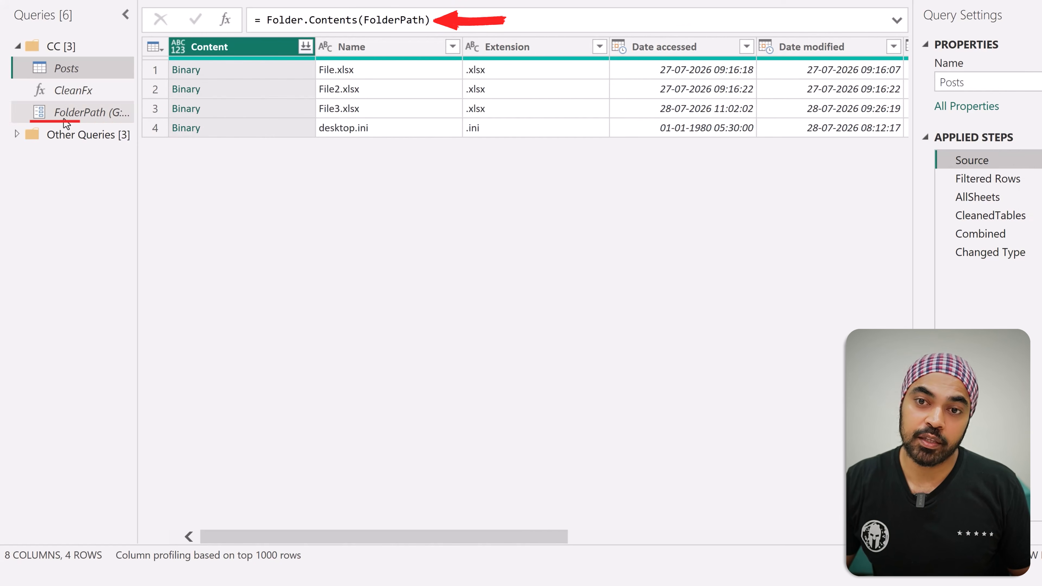
Review the Filtered Rows step's .xlsx filter and preview the first sheet's raw table in the AllSheets step
{"action": "left_click", "coordinate": [984, 179]}
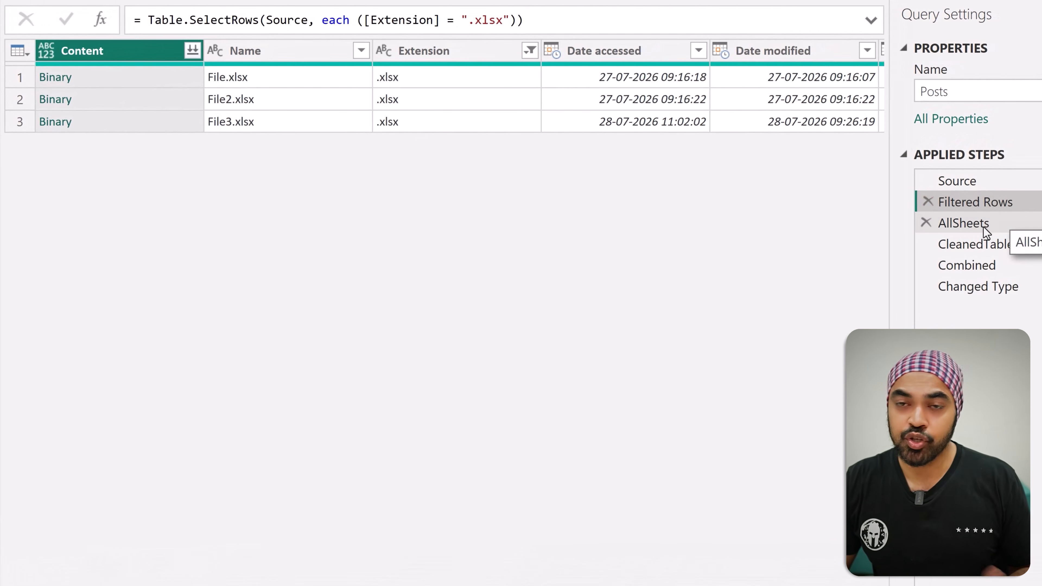
{"action": "left_click", "coordinate": [102, 78]}
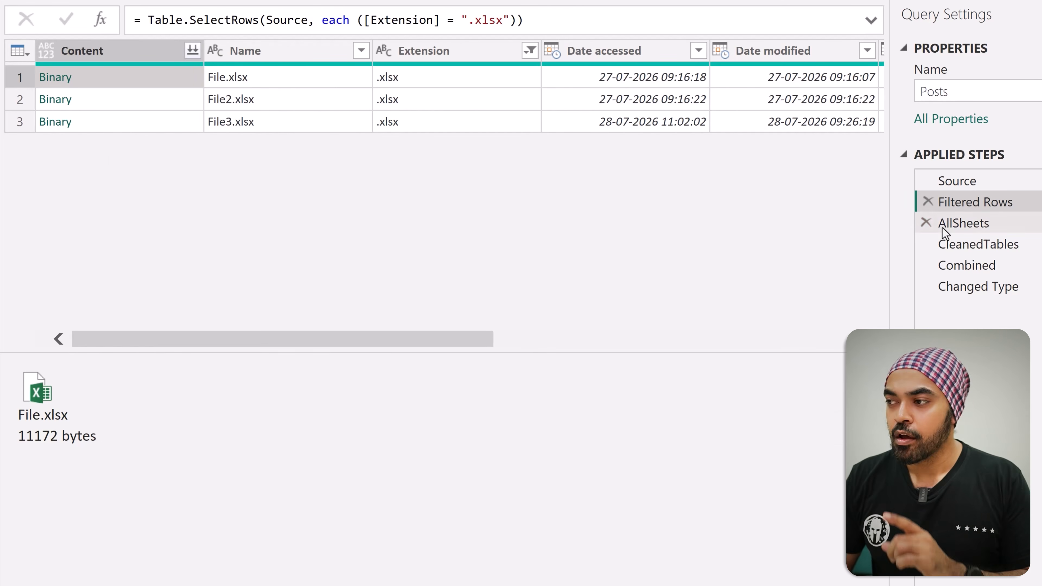
{"action": "left_click", "coordinate": [990, 223]}
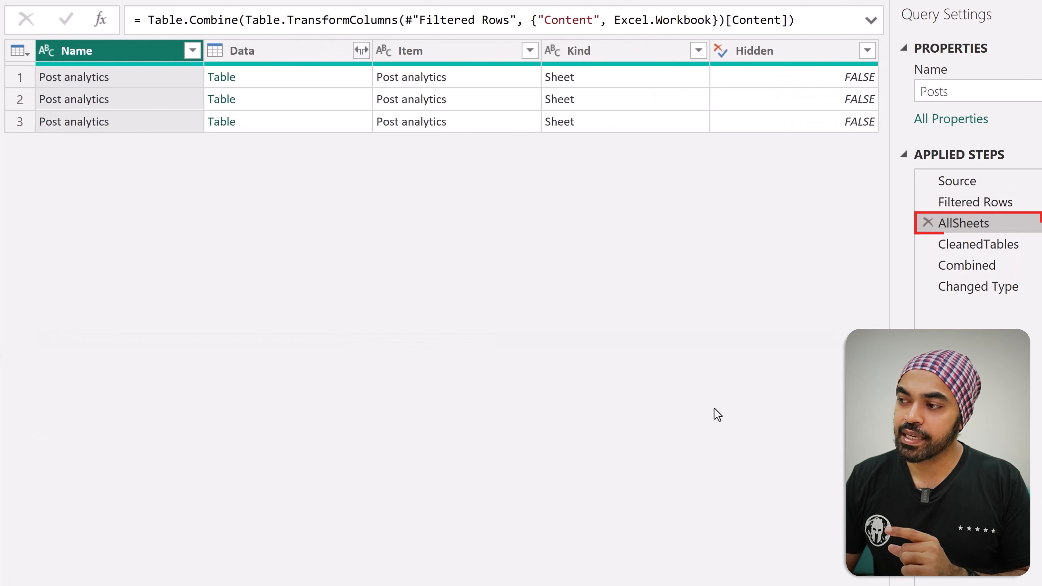
{"action": "left_click", "coordinate": [296, 53]}
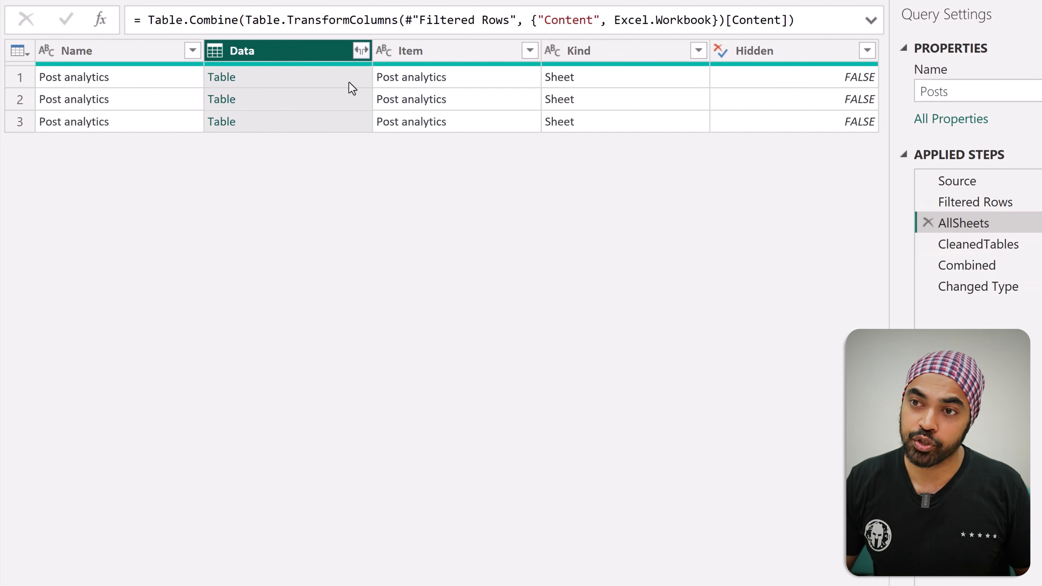
{"action": "left_click", "coordinate": [274, 84]}
{"action": "left_click_drag", "start_coordinate": [243, 350], "coordinate": [263, 246]}
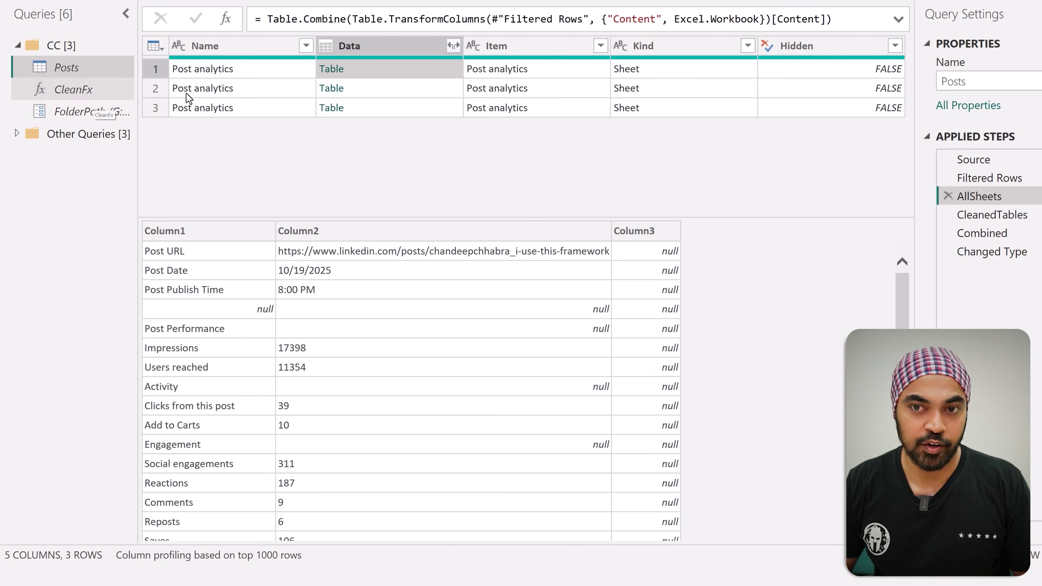
Preview the first cleaned table in the CleanedTables step and read the full code of the CleanFx function
{"action": "left_click", "coordinate": [1011, 222]}
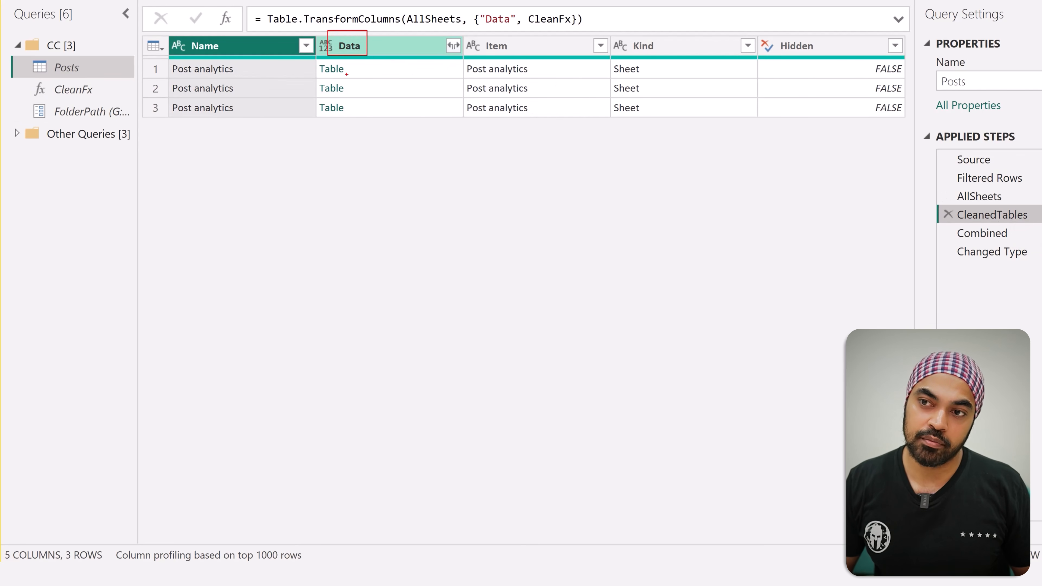
{"action": "left_click", "coordinate": [372, 72]}
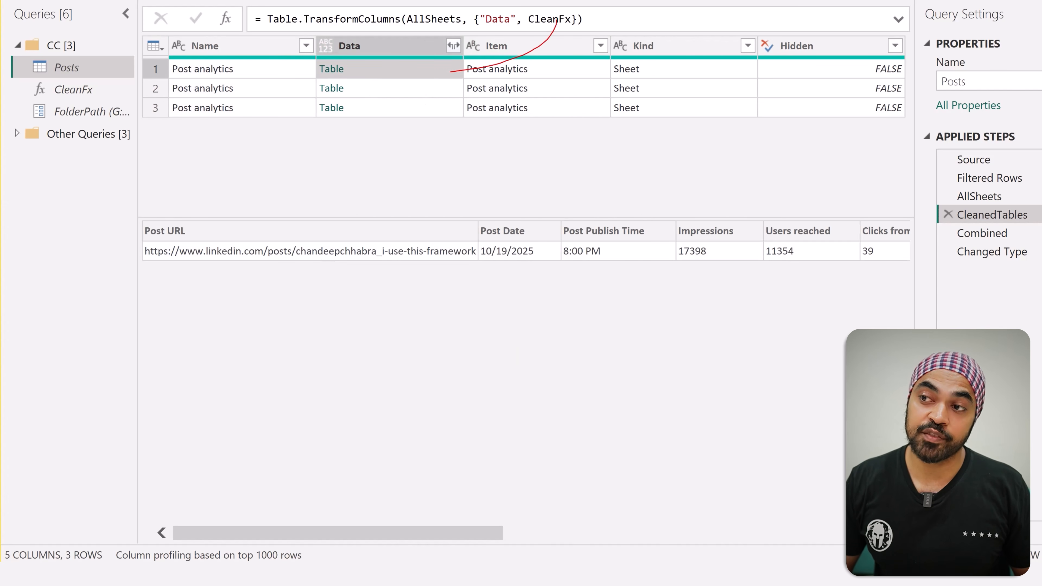
{"action": "left_click", "coordinate": [98, 94]}
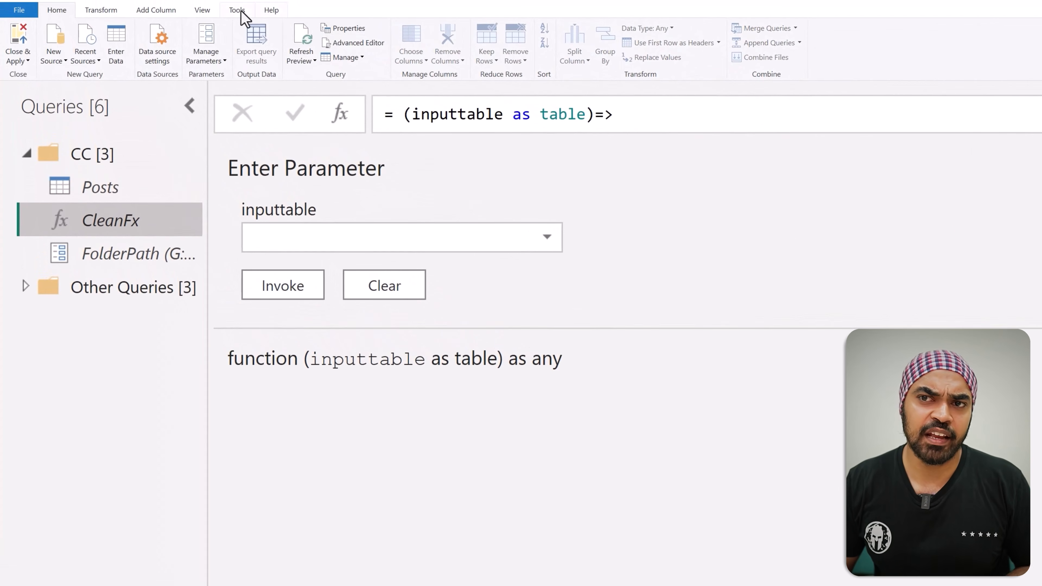
{"action": "left_click", "coordinate": [191, 2]}
{"action": "left_click", "coordinate": [340, 30]}
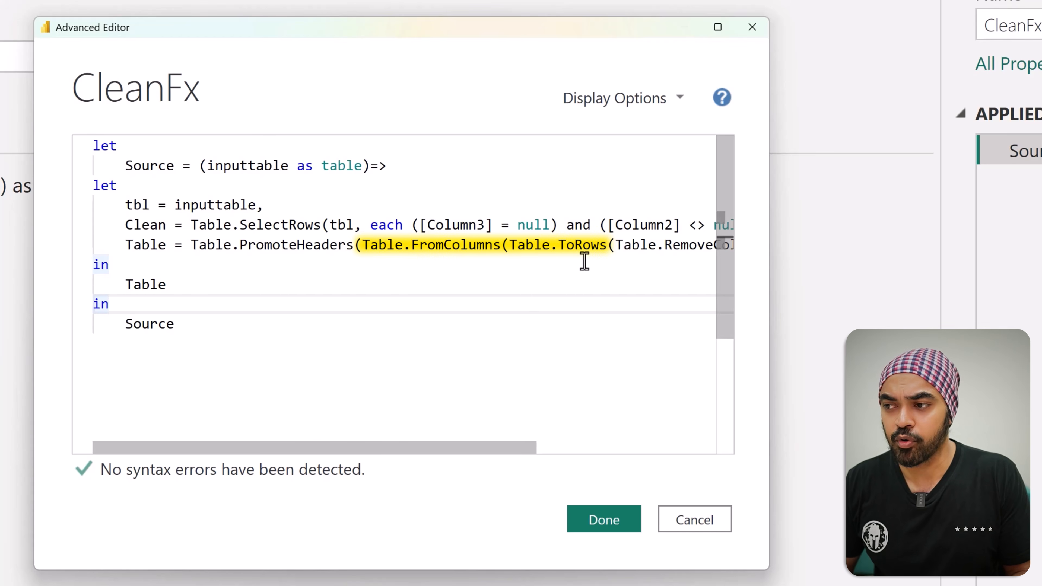
{"action": "left_click_drag", "start_coordinate": [358, 447], "coordinate": [642, 449]}
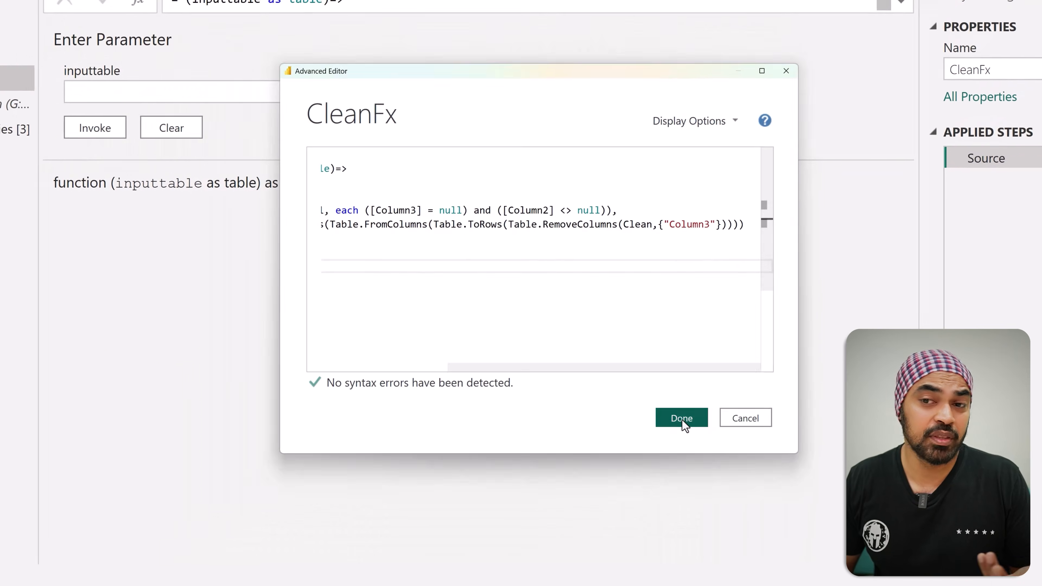
{"action": "left_click", "coordinate": [607, 518]}
Return to the Posts query and inspect the Combined step's columns from Post URL through Custom engagements
{"action": "left_click", "coordinate": [61, 71]}
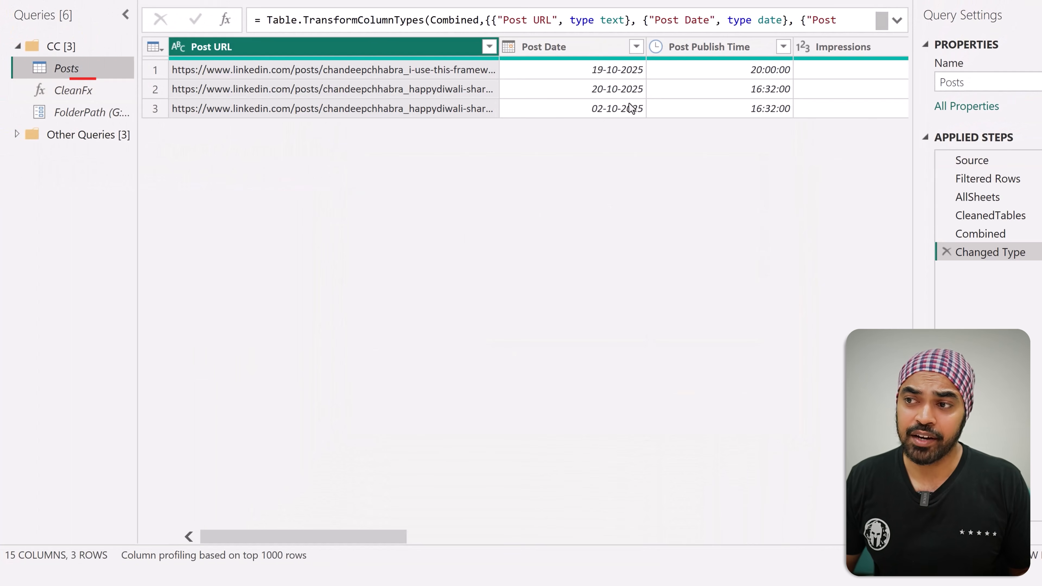
{"action": "left_click", "coordinate": [988, 215]}
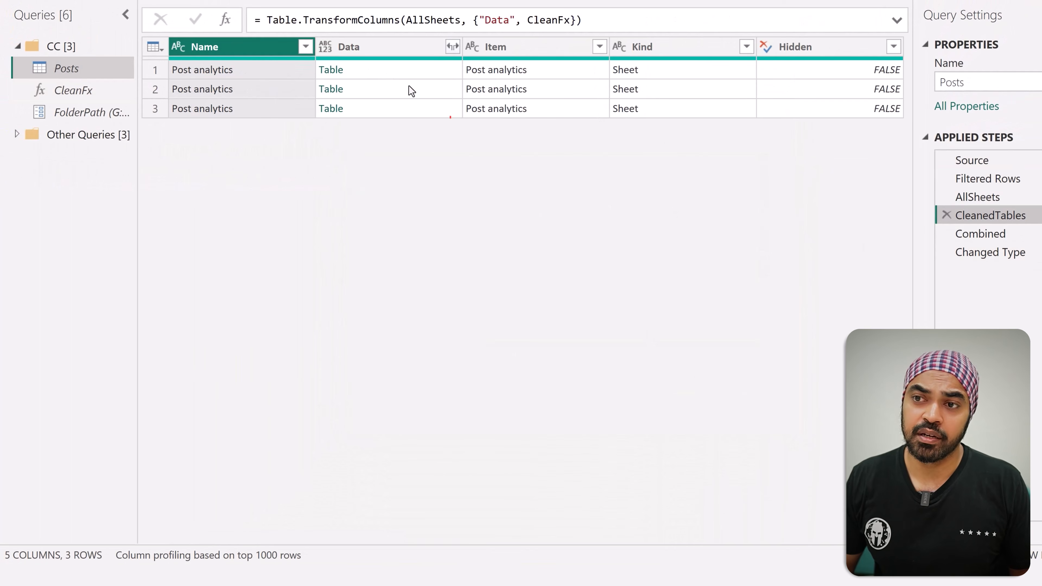
{"action": "left_click", "coordinate": [997, 233]}
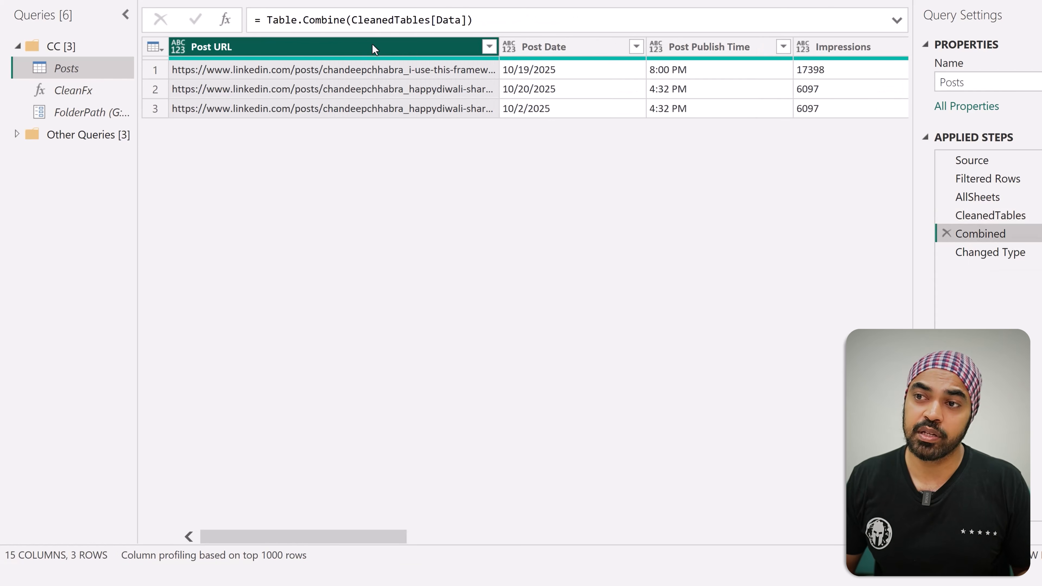
{"action": "key", "text": "Right"}
{"action": "key", "text": "Right"}
{"action": "key", "text": "Right"}
{"action": "key", "text": "Right"}
{"action": "key", "text": "Right"}
{"action": "key", "text": "Right"}
{"action": "key", "text": "Right"}
{"action": "key", "text": "Right"}
{"action": "key", "text": "Right"}
{"action": "key", "text": "Right"}
{"action": "key", "text": "Right"}
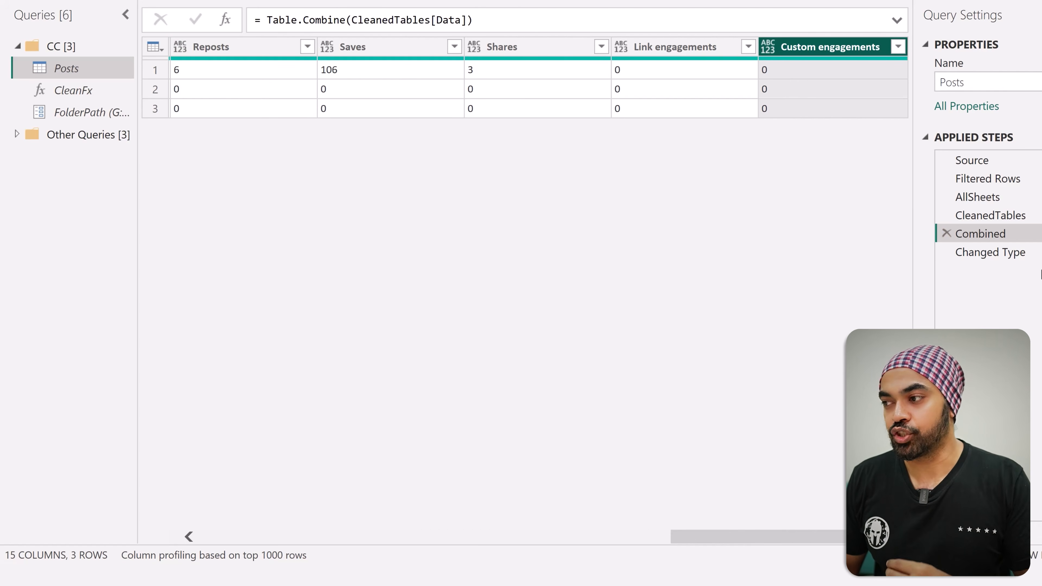
Examine the Changed Type step's column types and the locale argument at the end of its expanded formula
{"action": "left_click", "coordinate": [1016, 252]}
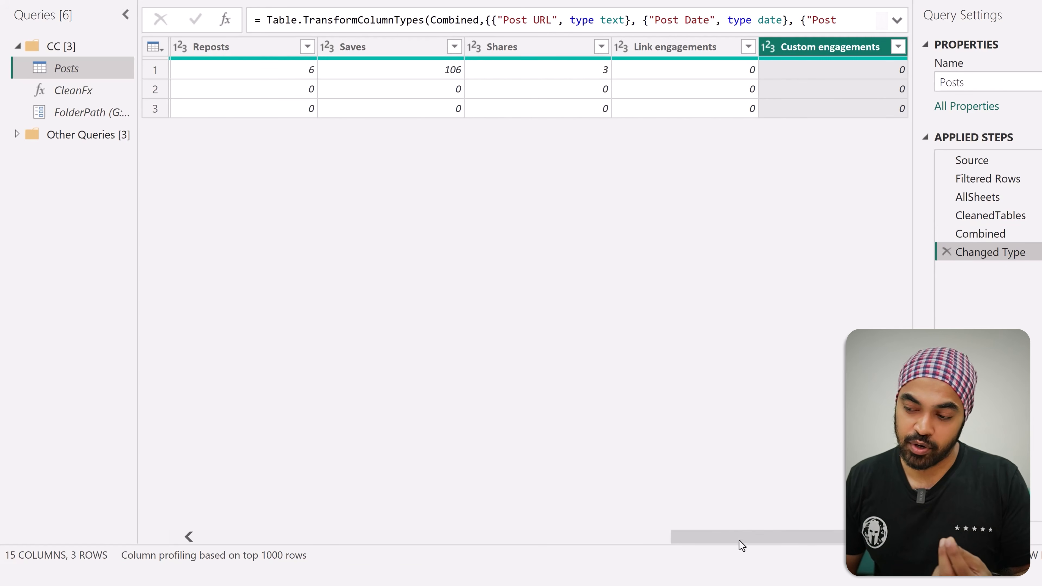
{"action": "left_click_drag", "start_coordinate": [742, 546], "coordinate": [271, 546]}
{"action": "left_click", "coordinate": [305, 53]}
{"action": "left_click", "coordinate": [305, 49]}
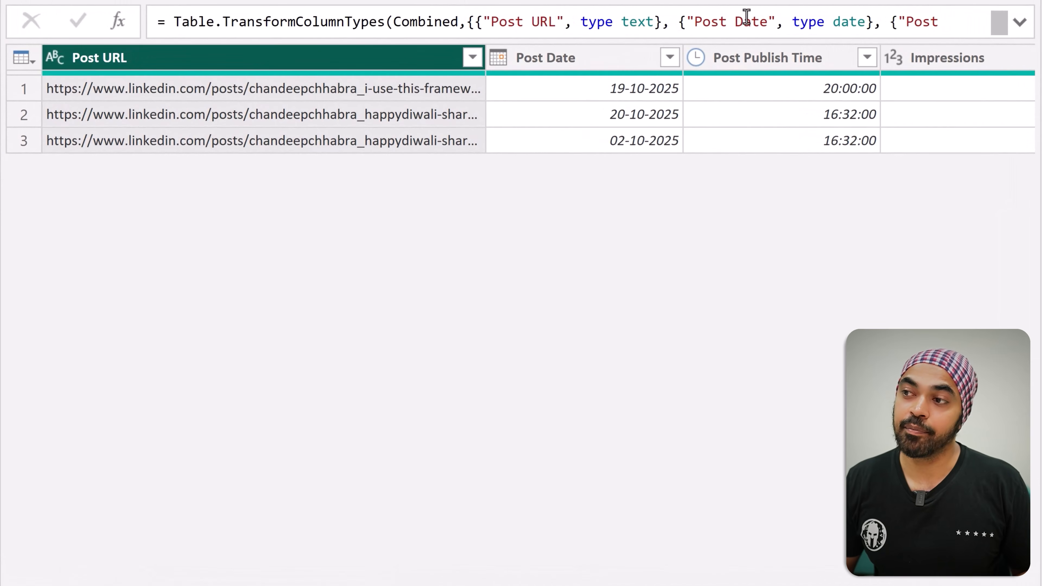
{"action": "left_click", "coordinate": [1020, 21]}
{"action": "scroll", "coordinate": [907, 83], "scroll_direction": "down", "scroll_amount": 3}
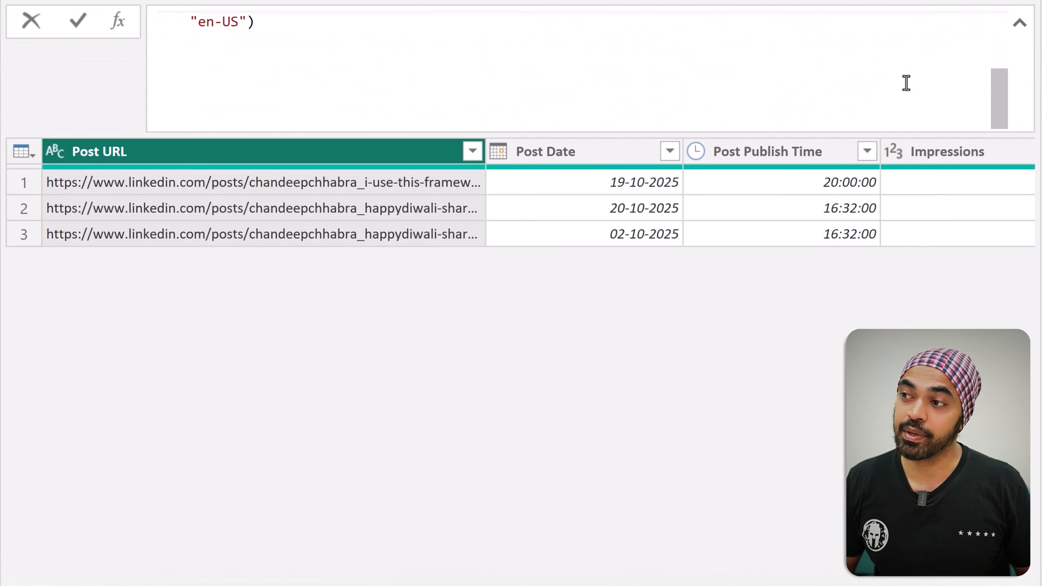
{"action": "scroll", "coordinate": [907, 83], "scroll_direction": "up", "scroll_amount": 1}
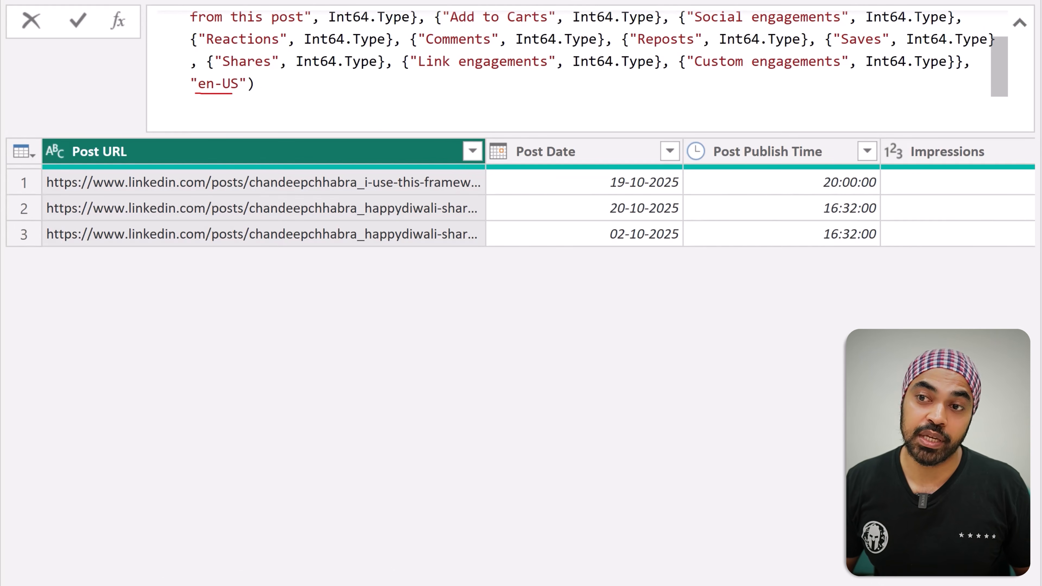